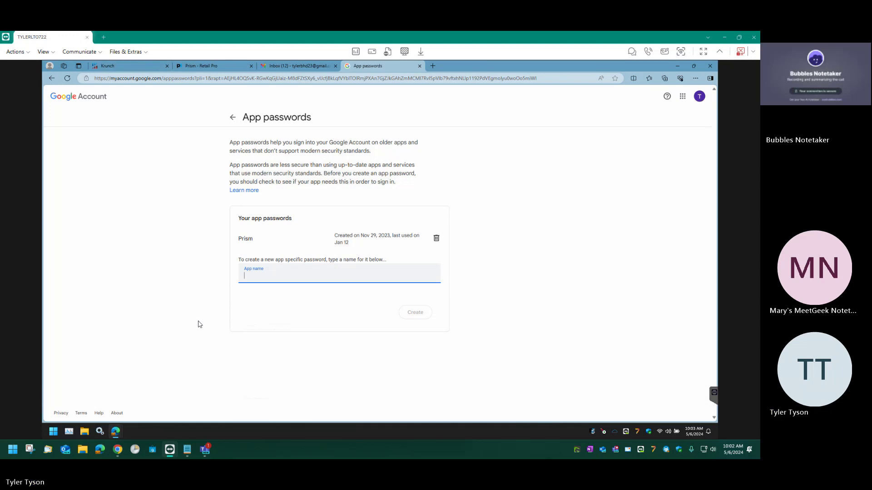
Bring the Krunch InPrivate window with the Retail Pro Reports email settings to the front.
mouse_move(119, 434)
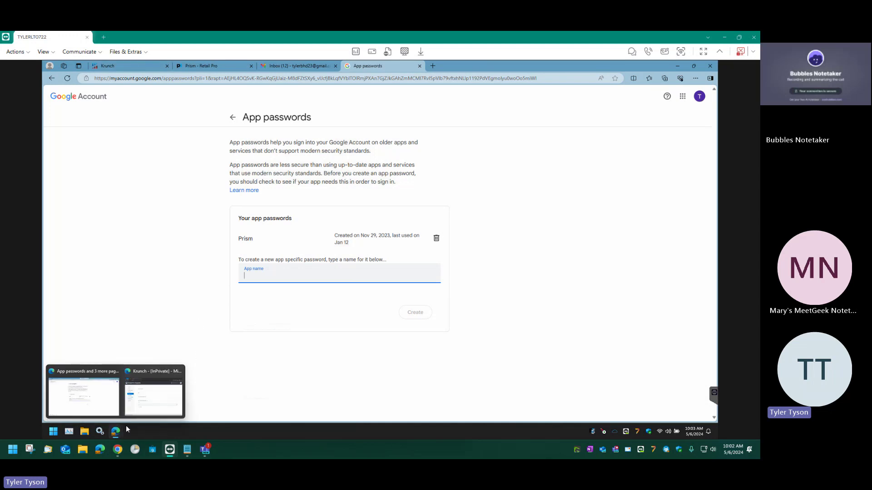
left_click(153, 393)
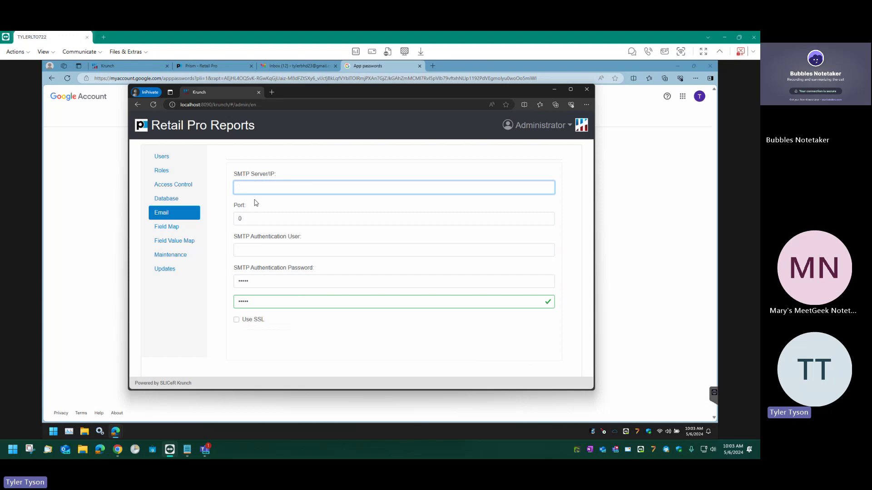
Enter SMTP port 465 and clear the mistyped SMTP server entry.
type("erbhd23")
left_click(249, 218)
type("4685")
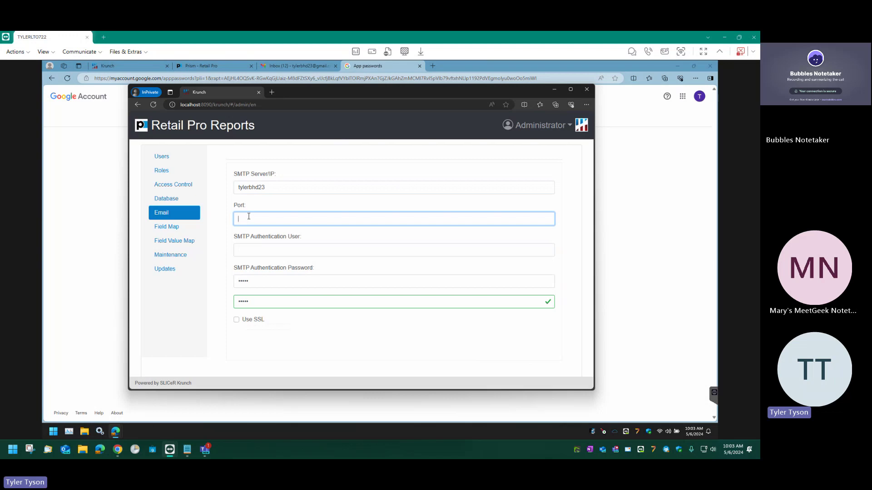
left_click_drag(270, 186, 102, 179)
key("ctrl+c")
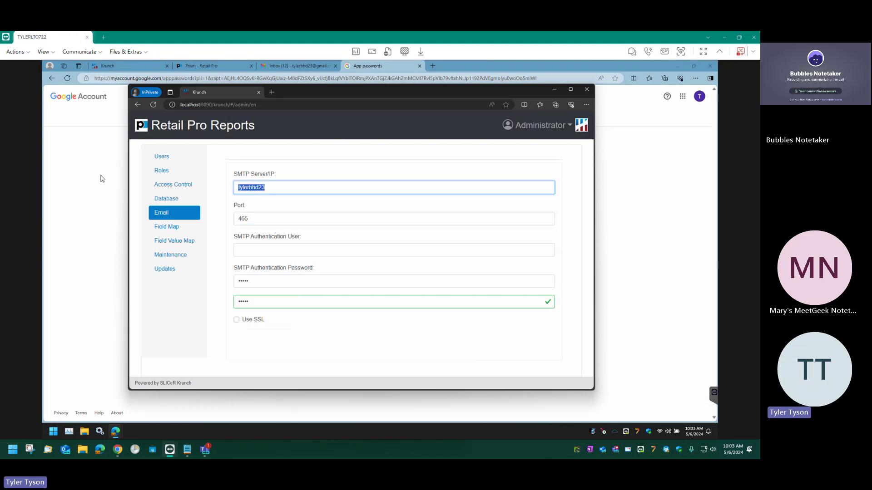
key("BackSpace")
Set the authentication user to the Gmail address and the SMTP server to smtp.gmail.com.
left_click(281, 245)
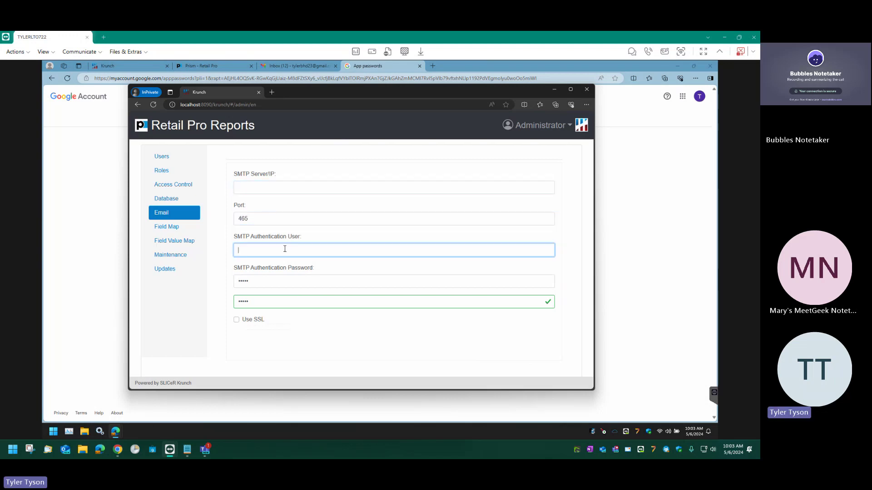
key("ctrl+v")
type("@gmail.com")
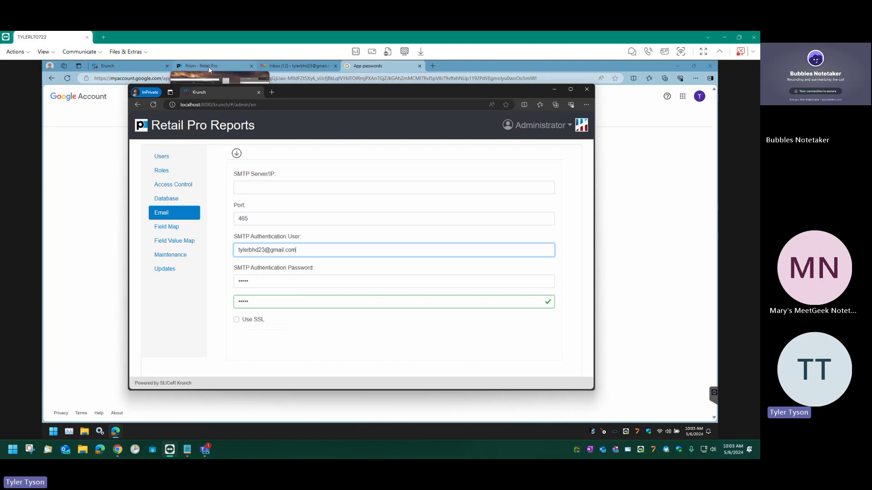
left_click(262, 188)
type("smptp")
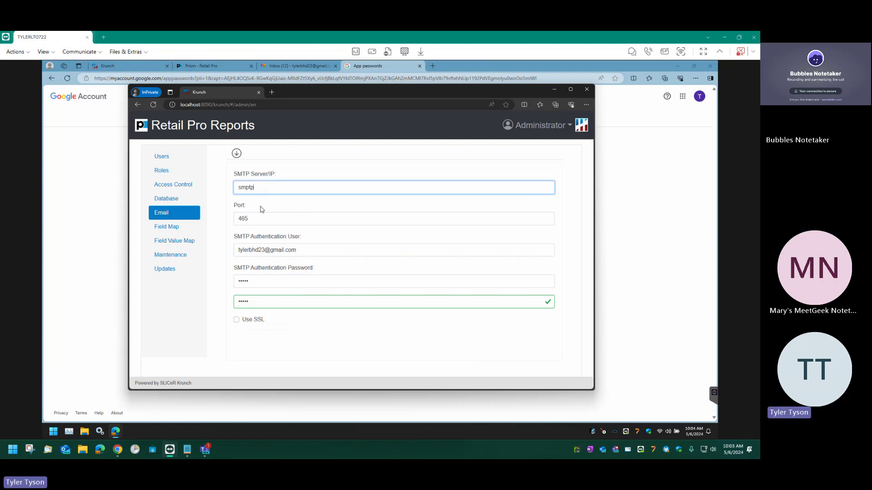
type("tp")
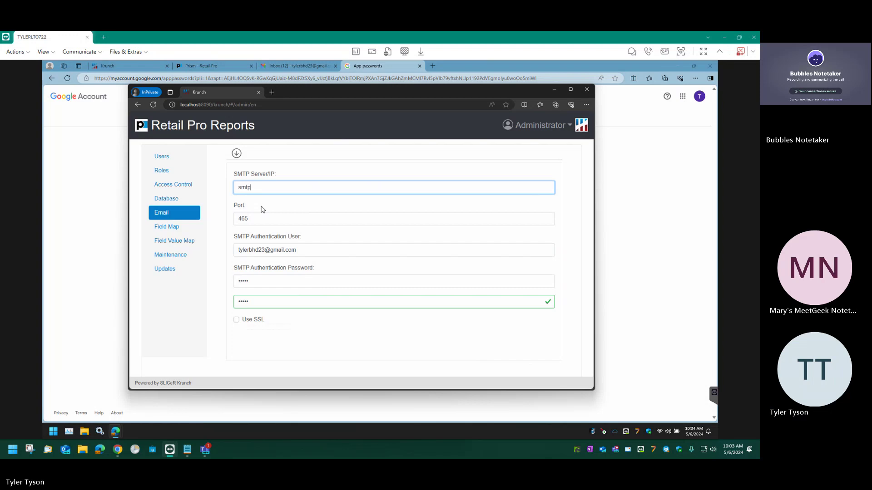
type(".gmail.com")
left_click(264, 281)
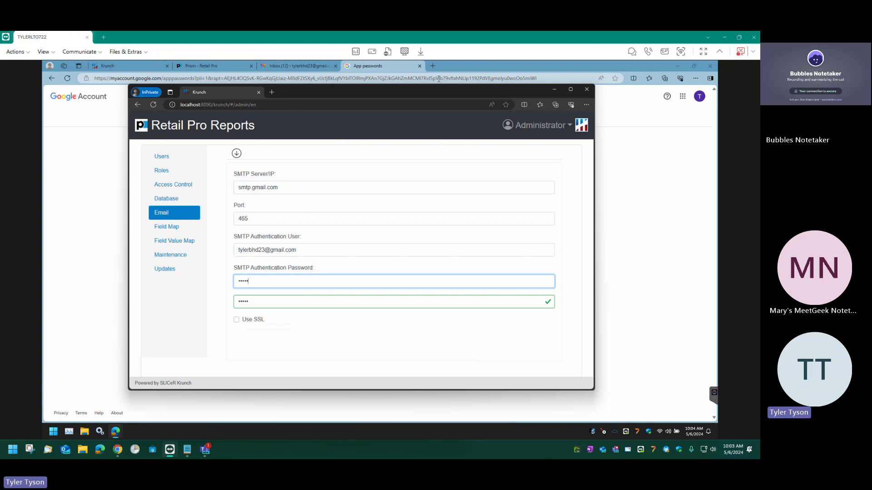
Create a new Google app password named Krunch.
left_click(472, 70)
left_click(268, 277)
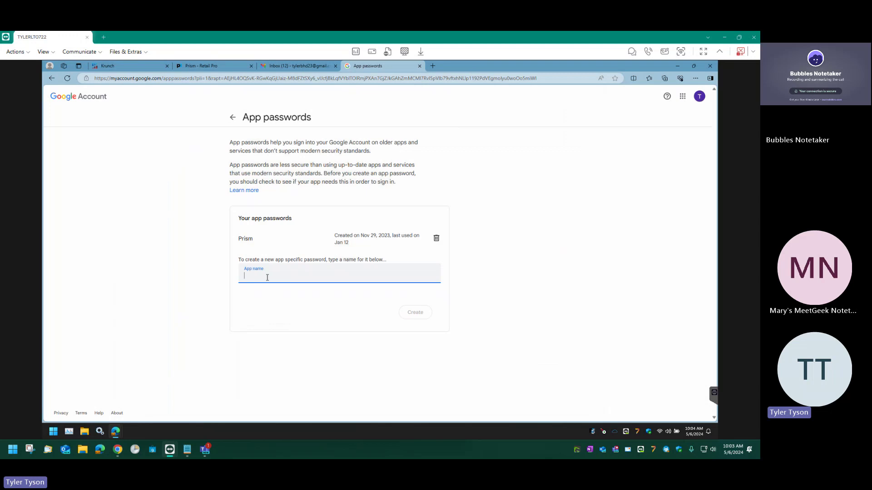
type("Krunch")
left_click(412, 313)
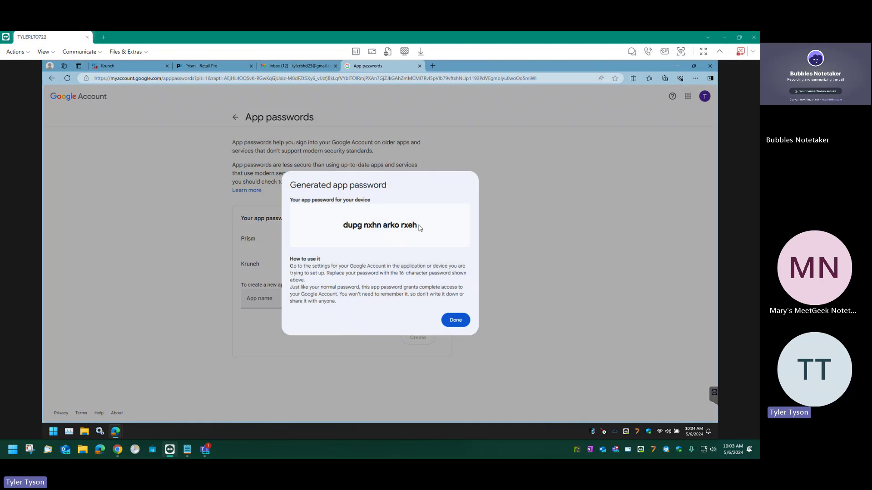
Copy the generated app password and close the password dialog.
left_click_drag(418, 227, 343, 224)
right_click(352, 225)
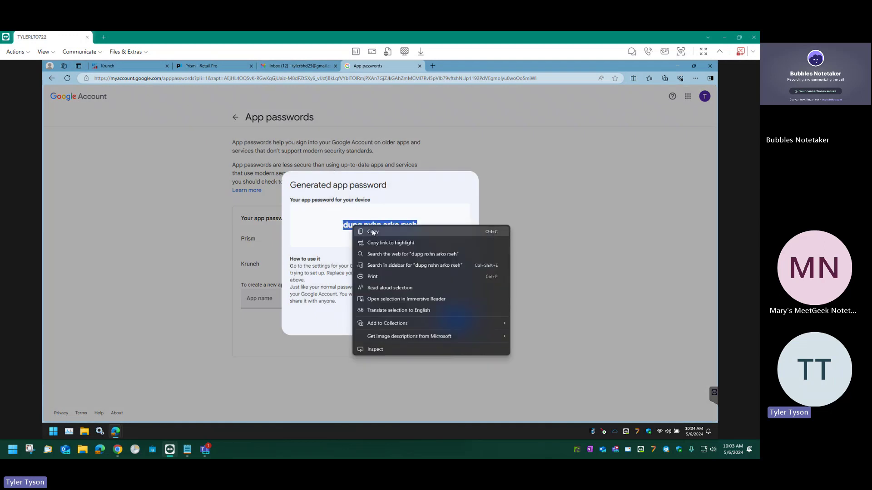
left_click(371, 231)
left_click(455, 320)
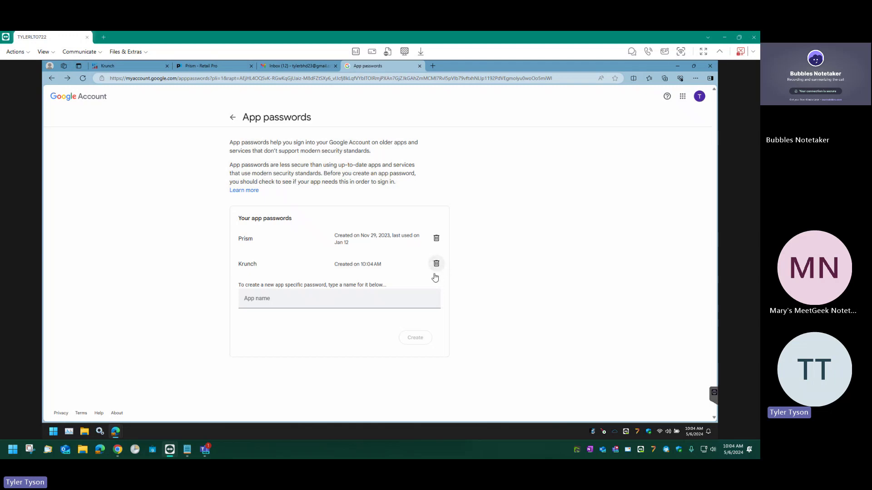
left_click(323, 299)
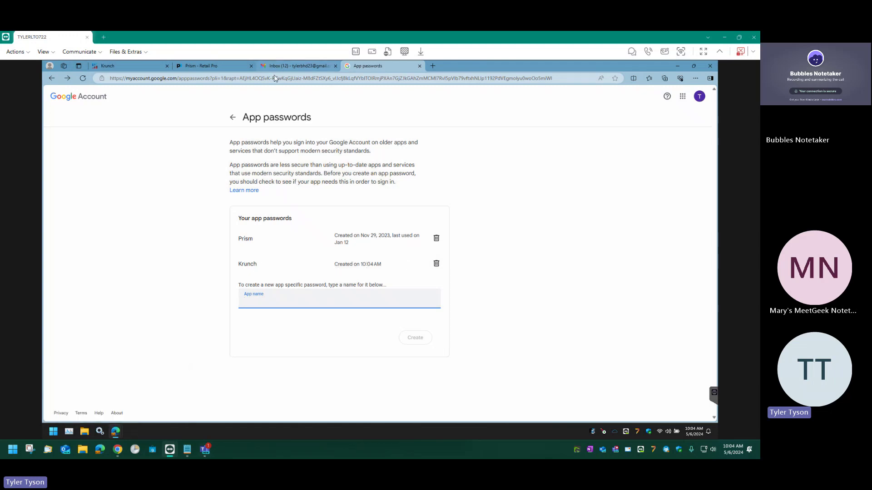
Launch Notepad from the Start menu search.
left_click(53, 431)
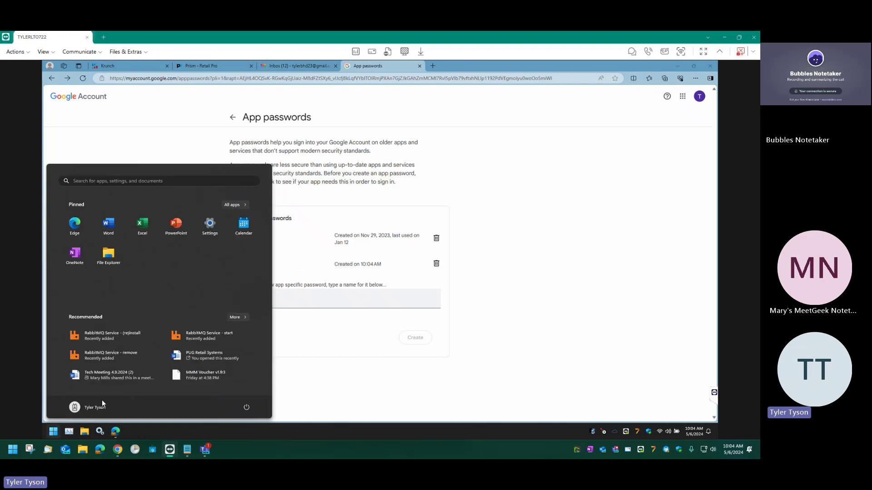
type("nmote")
key("Return")
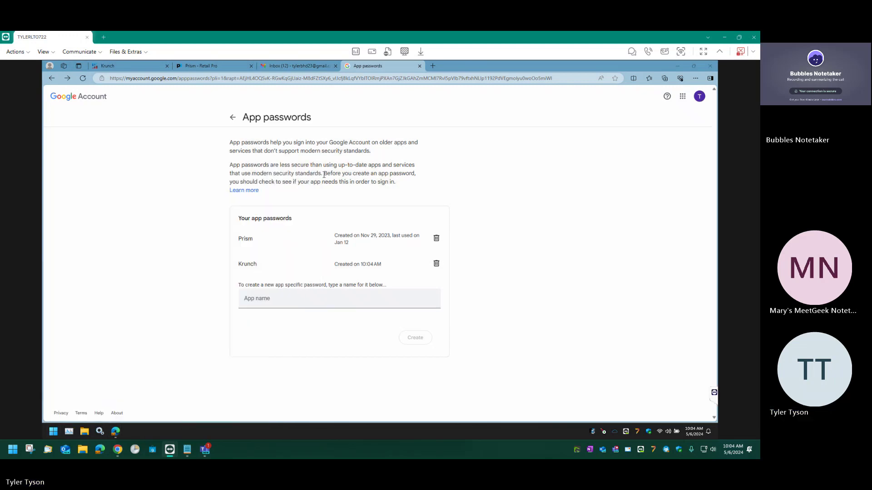
Paste the app password into a new Notepad tab, strip its spaces, and return to Retail Pro Reports.
left_click(194, 186)
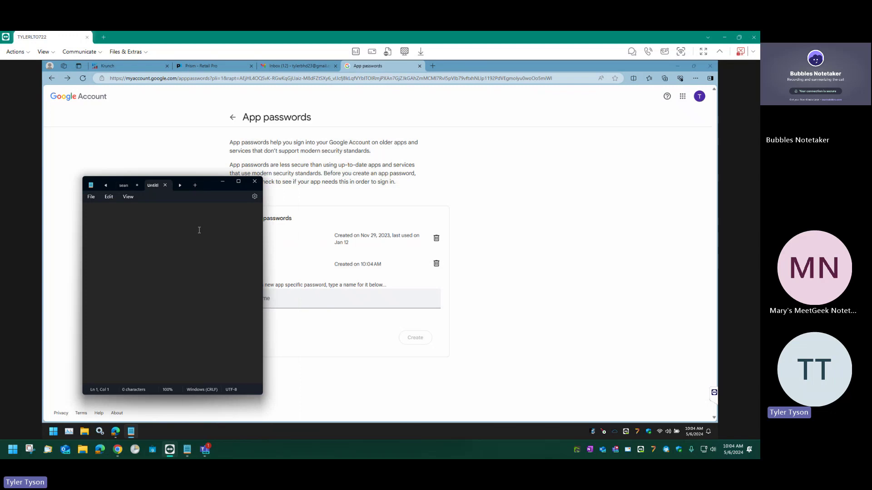
key("ctrl+v")
key("Left")
key("BackSpace")
key("BackSpace")
key("ctrl+a")
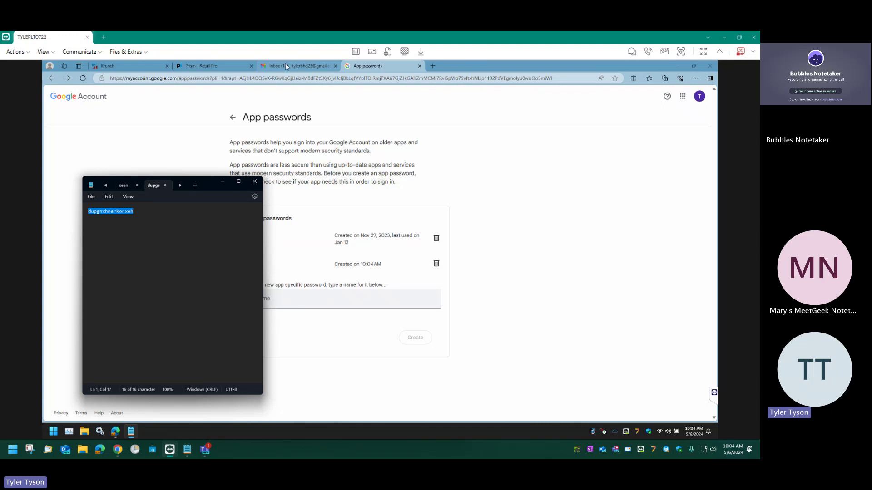
left_click(114, 433)
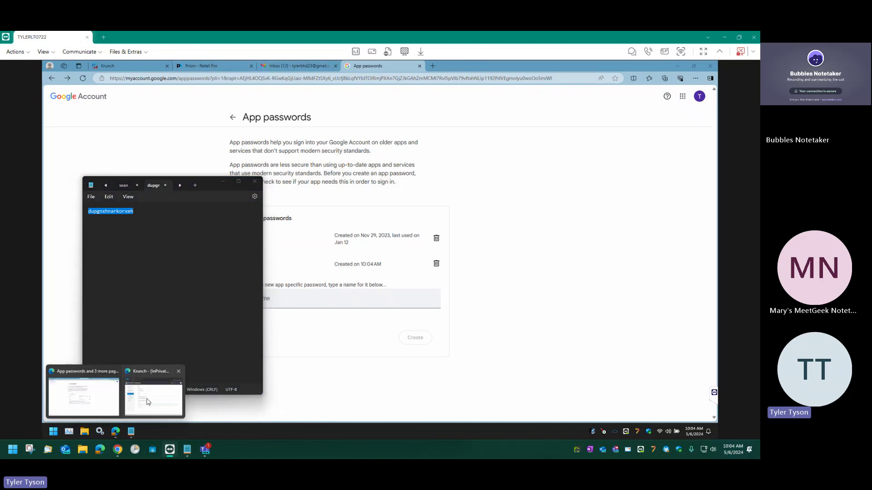
left_click(149, 402)
Paste the app password into both password fields, enable Use SSL, and save the email settings.
key("ctrl+a")
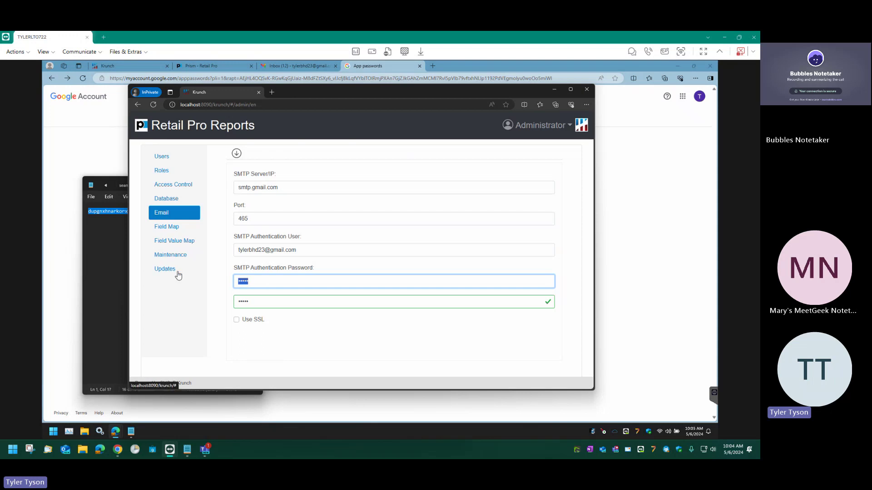
key("ctrl+v")
key("Tab")
key("ctrl+a")
key("ctrl+v")
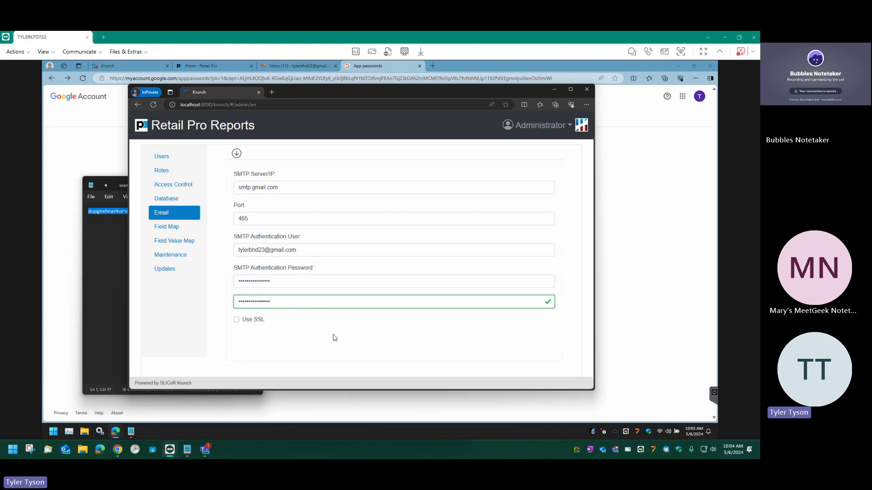
left_click(236, 320)
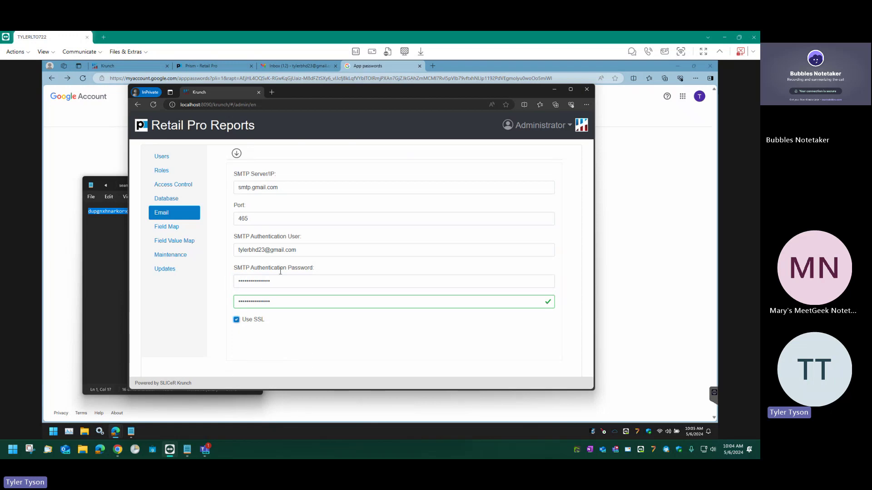
left_click_drag(271, 250, 301, 251)
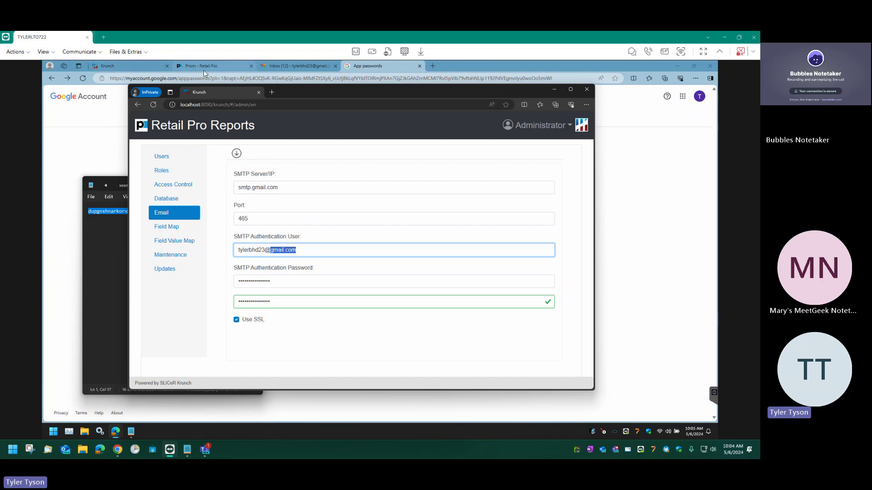
mouse_move(201, 66)
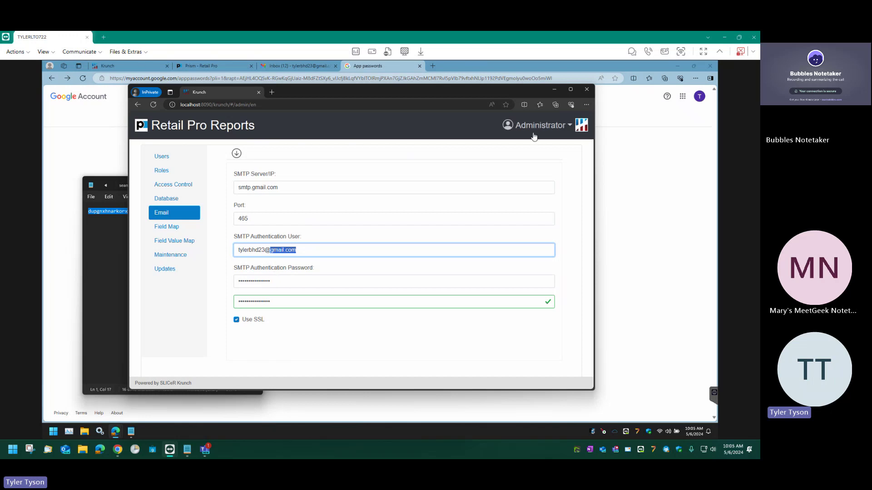
left_click(234, 153)
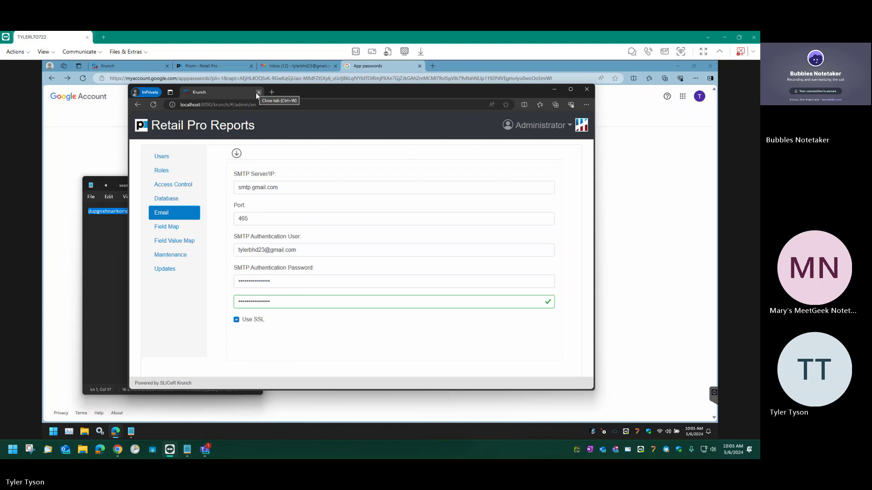
Sign out of Retail Pro Reports as Administrator and close the InPrivate window.
left_click(549, 127)
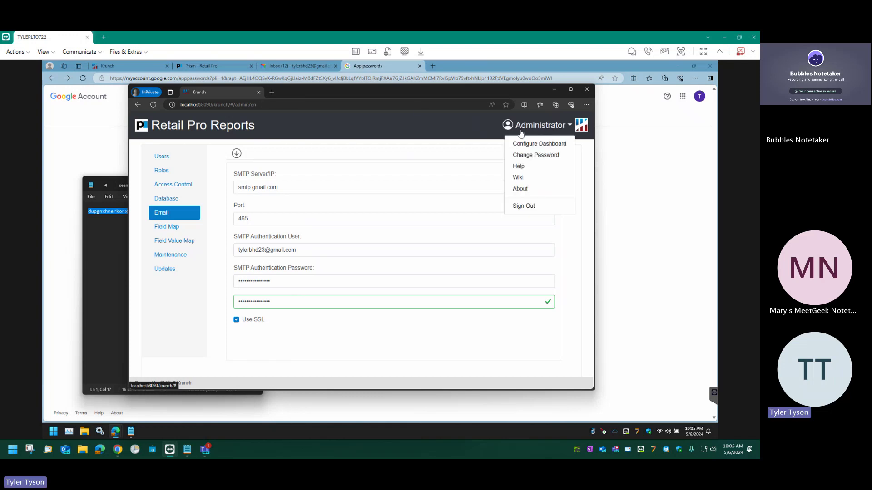
left_click(524, 203)
left_click(586, 89)
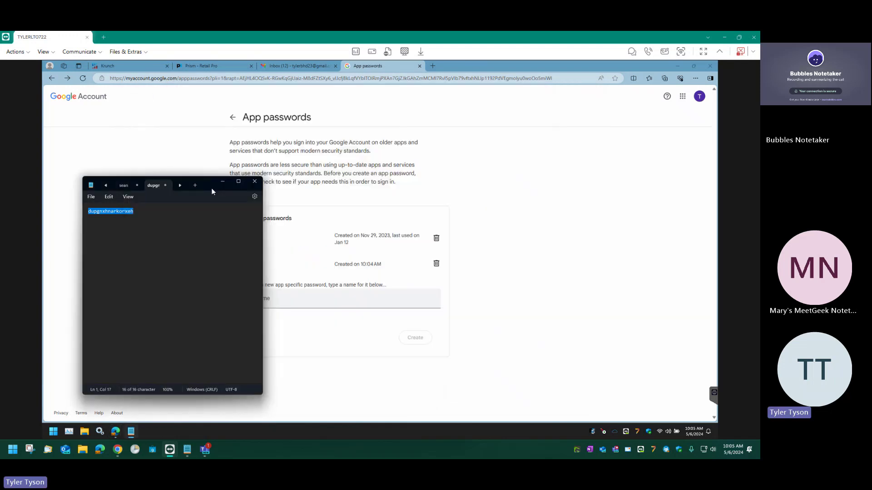
Close the Notepad window holding the password and switch to the Krunch reports tab.
left_click(252, 183)
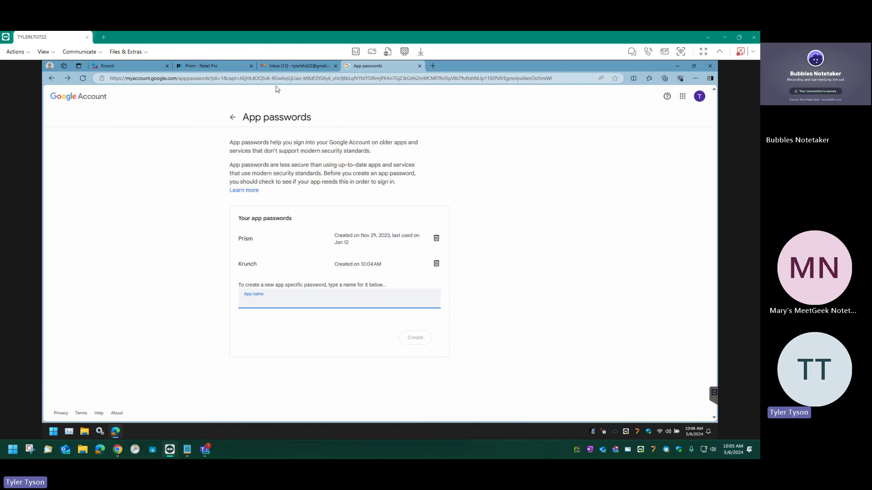
left_click(118, 65)
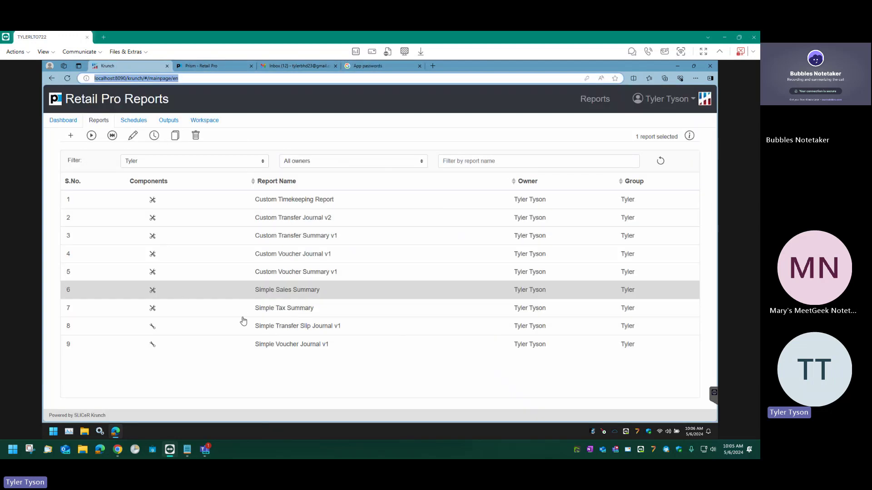
Immediately run the Simple Sales Summary report to open its Report Output view.
left_click(664, 100)
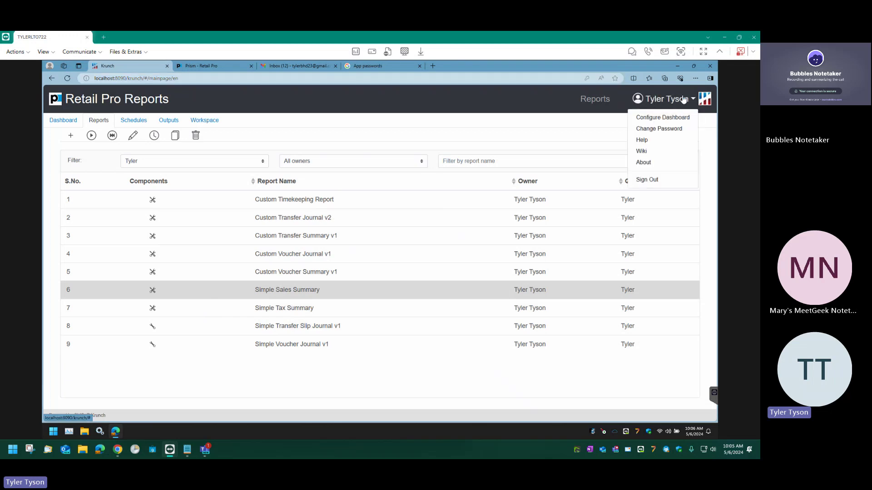
left_click(521, 103)
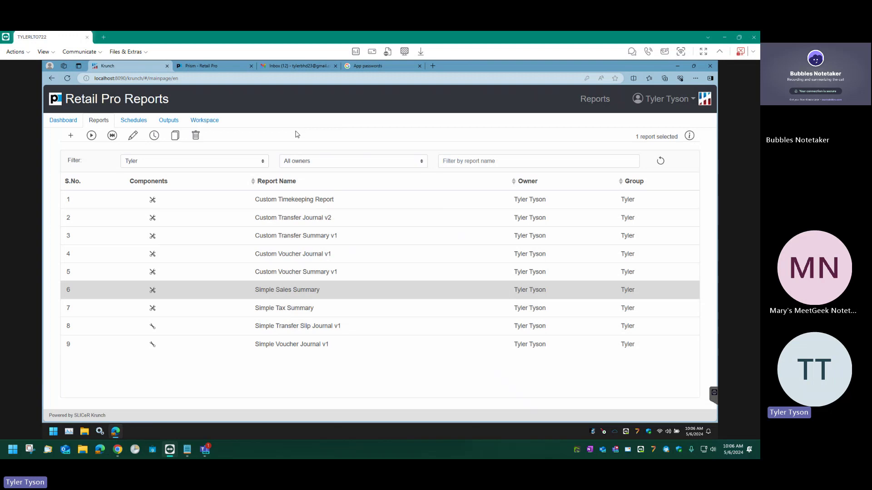
left_click(91, 135)
In the report Settings, choose Sold Date as the filter field.
left_click(133, 135)
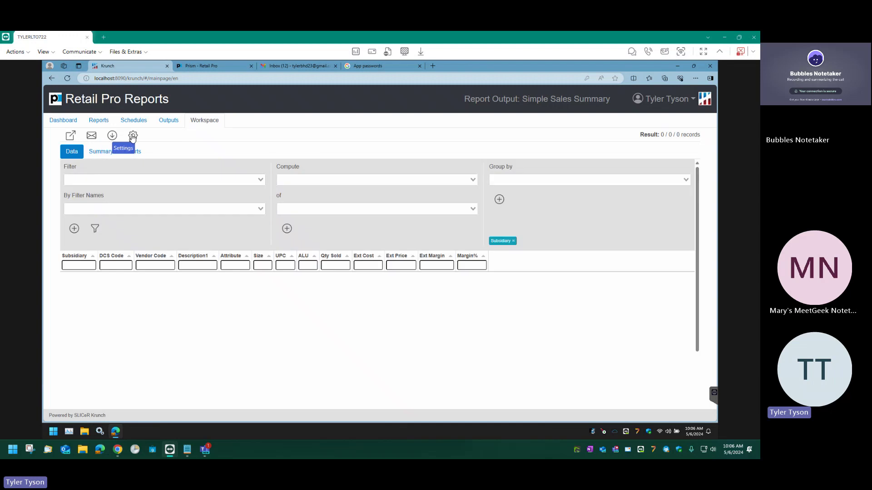
left_click(133, 181)
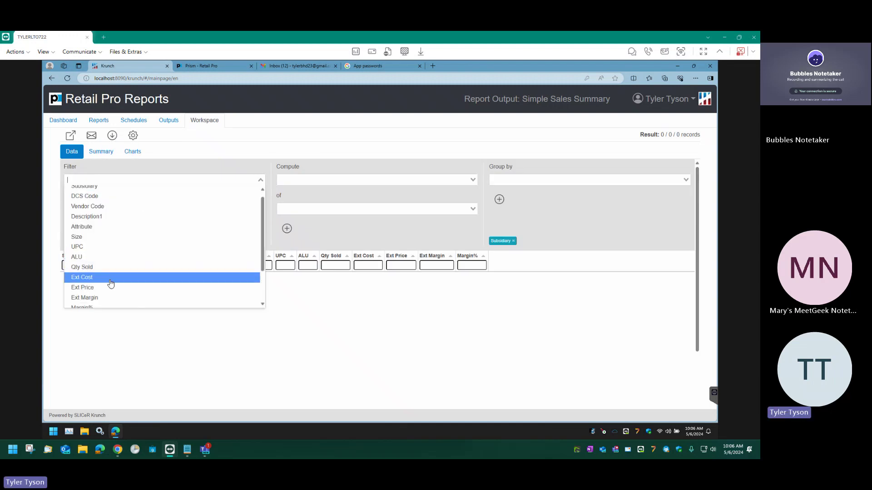
scroll(112, 283, "down", 1)
scroll(113, 284, "down", 2)
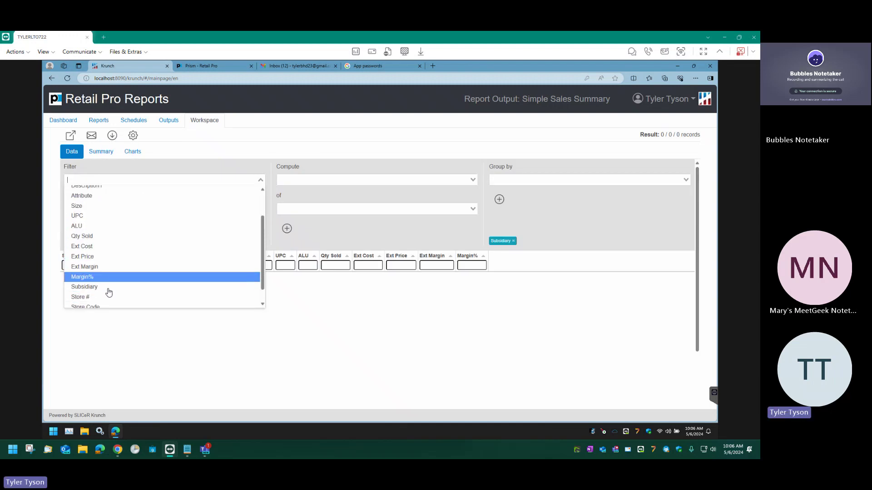
left_click(98, 305)
Set the Sold Date filter to Today and apply it, leaving two records.
left_click(141, 208)
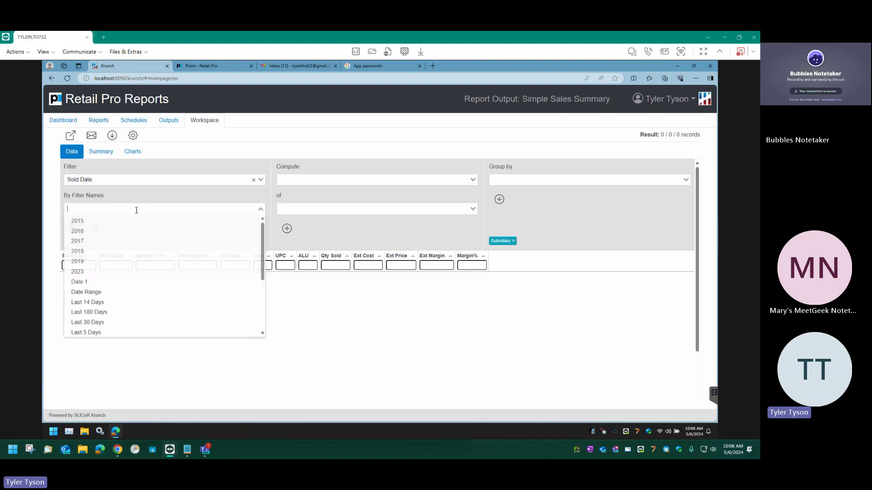
left_click(81, 282)
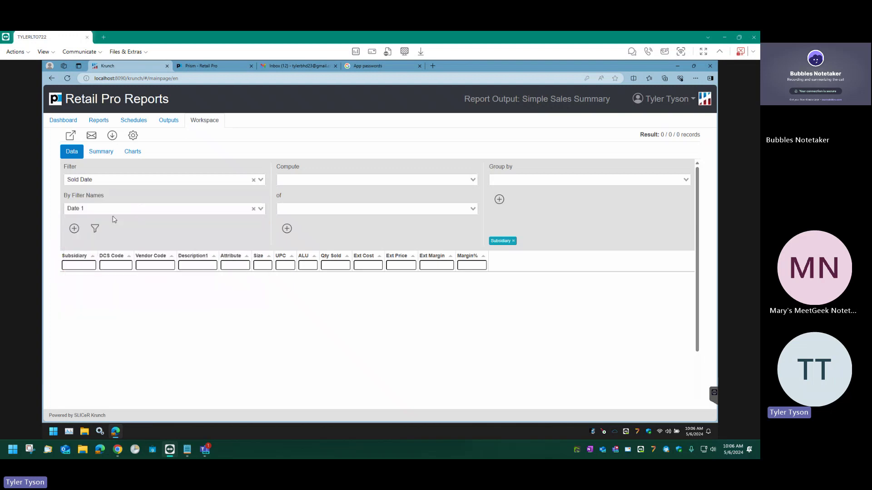
left_click(110, 210)
left_click(88, 291)
left_click(93, 232)
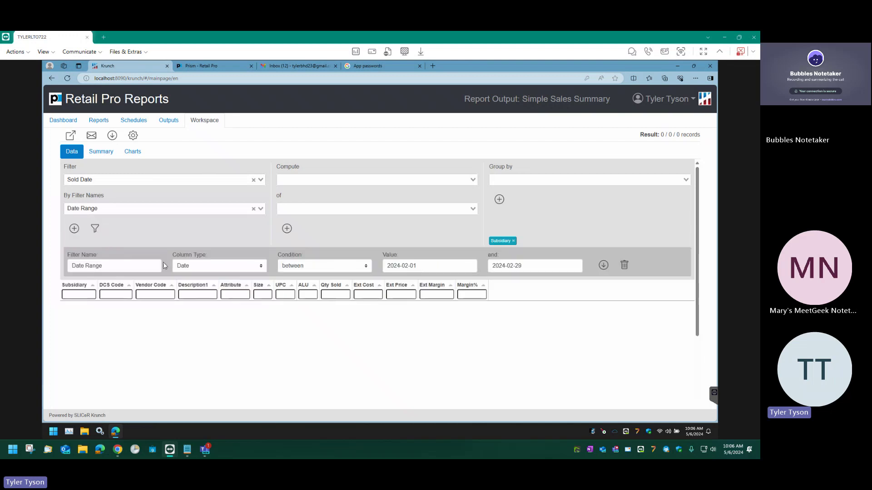
left_click(121, 208)
scroll(102, 302, "down", 2)
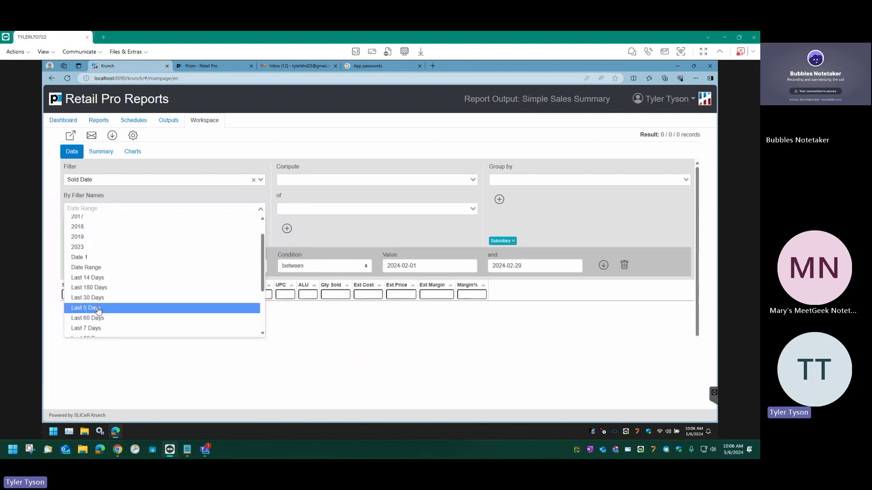
scroll(100, 318, "down", 5)
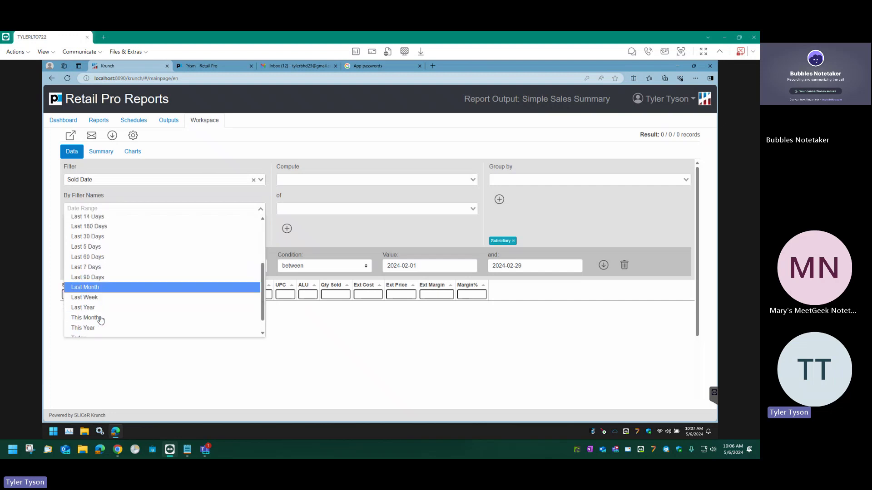
left_click(98, 321)
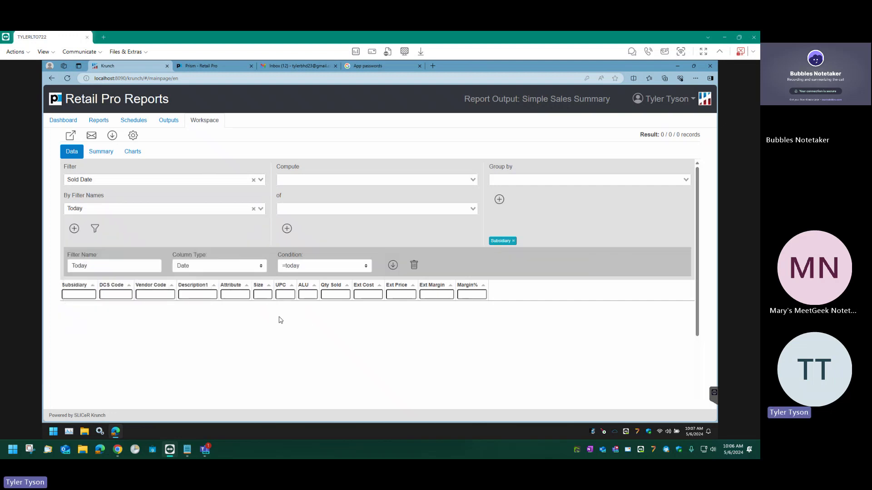
left_click(74, 229)
left_click(116, 228)
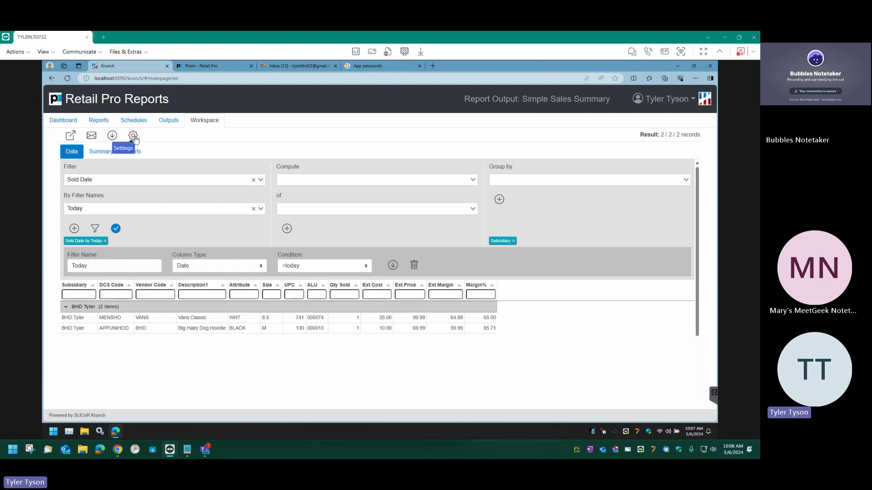
left_click(307, 180)
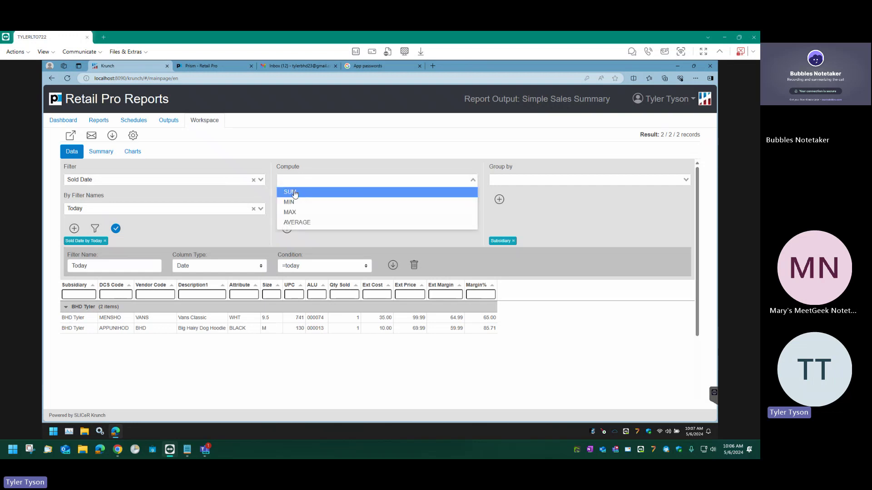
Add SUM totals of Ext Price and Ext Margin.
left_click(290, 192)
left_click(308, 208)
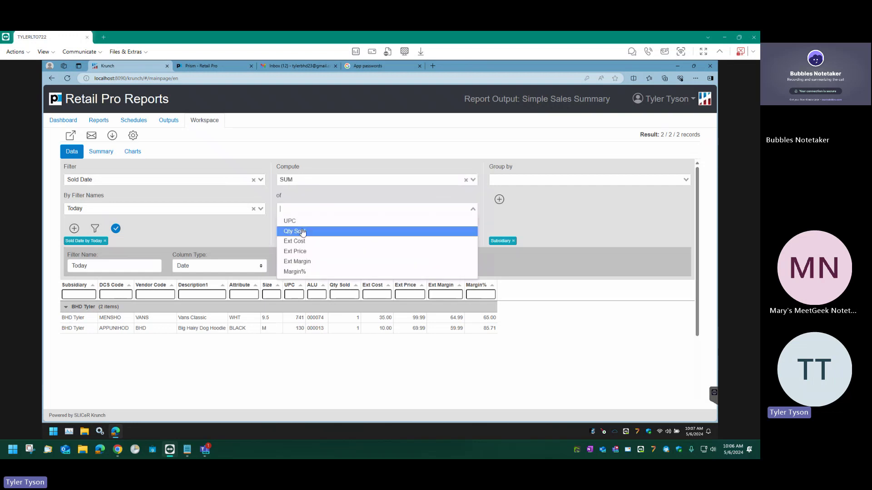
left_click(297, 252)
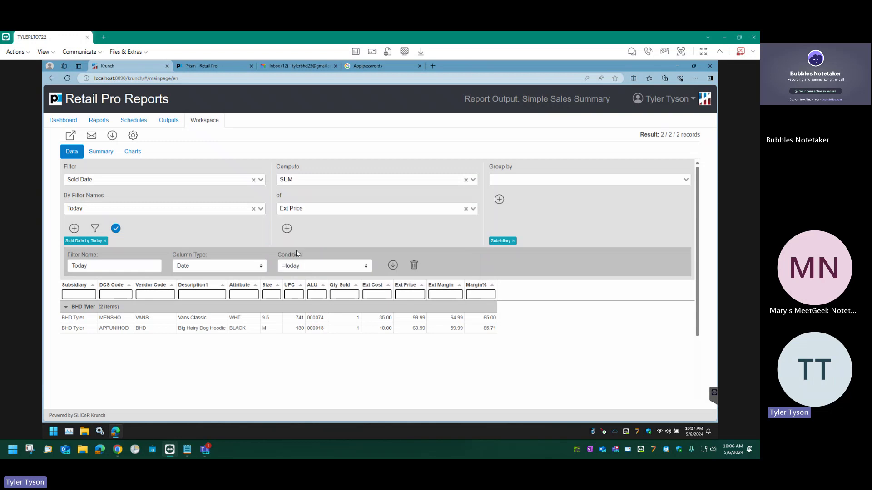
left_click(286, 228)
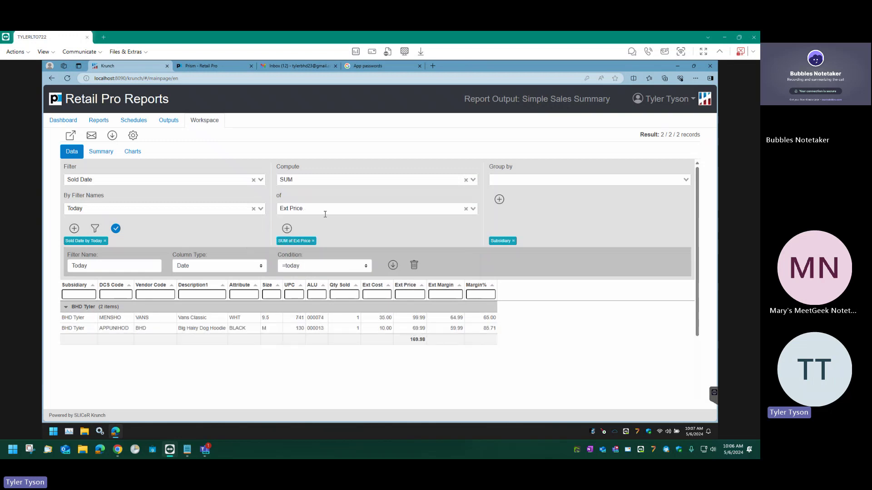
left_click(307, 206)
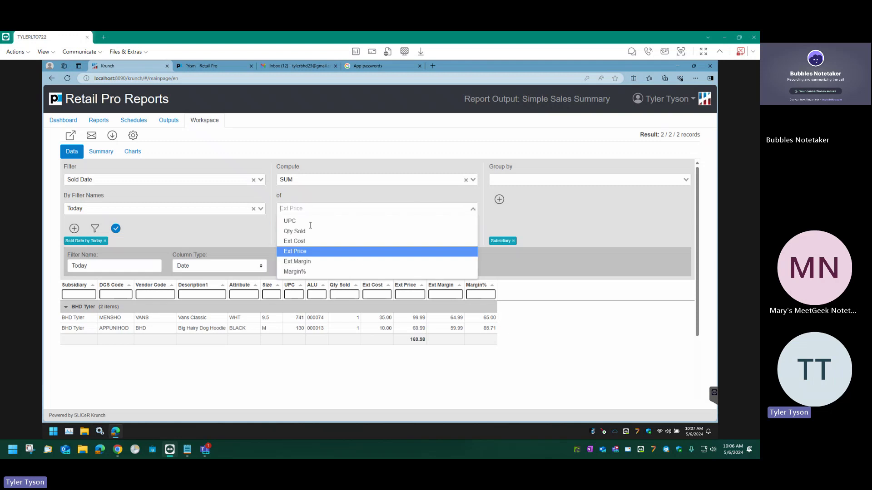
left_click(302, 261)
left_click(287, 228)
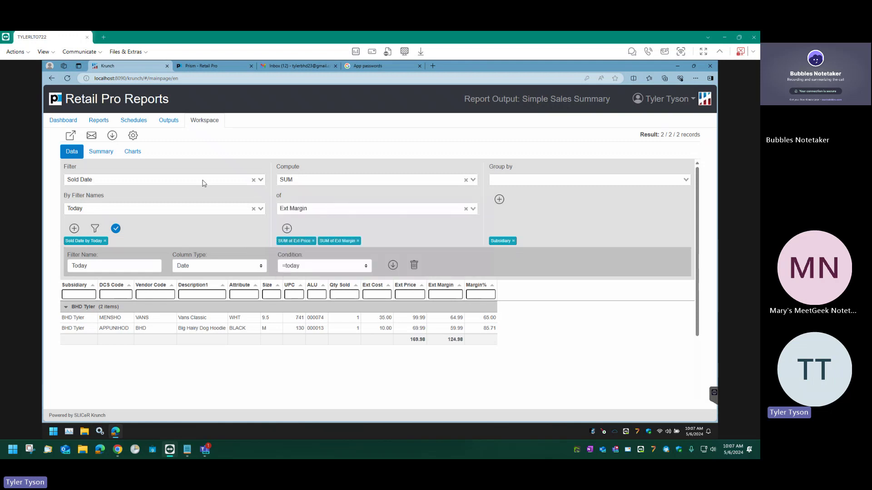
Add a SUM total of Ext Cost and hide the Settings panel.
left_click(298, 179)
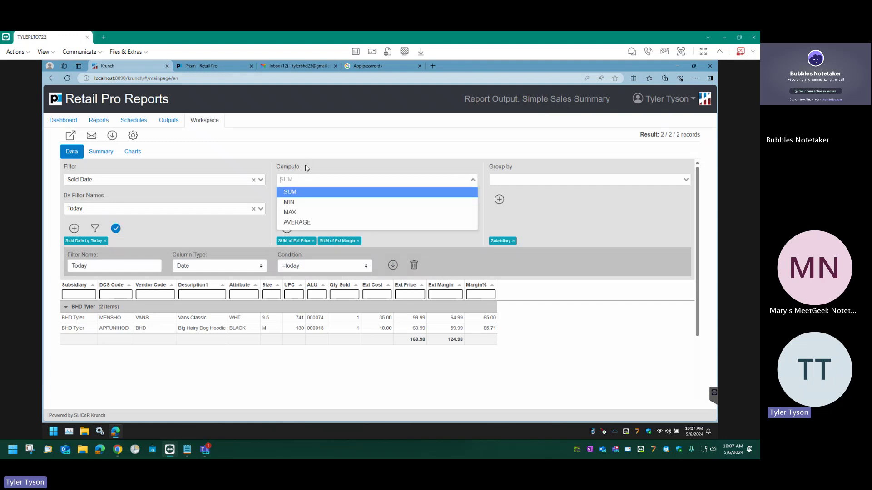
left_click(291, 192)
left_click(291, 209)
left_click(297, 241)
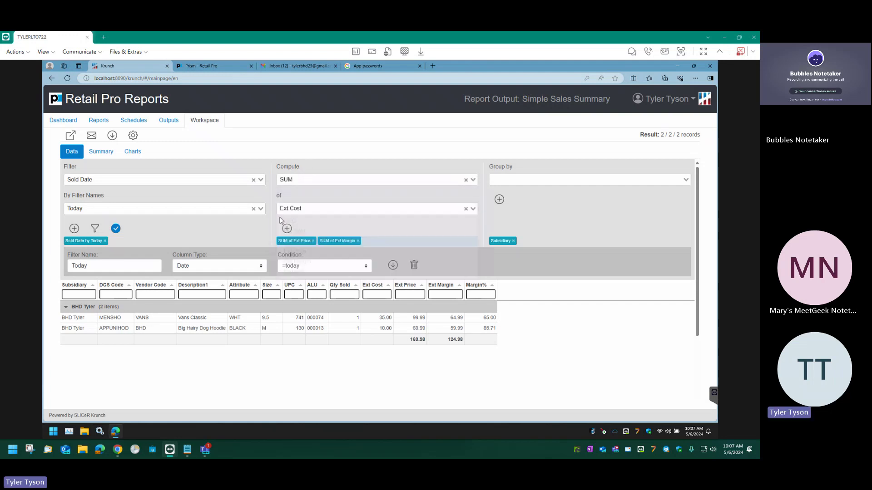
left_click(286, 229)
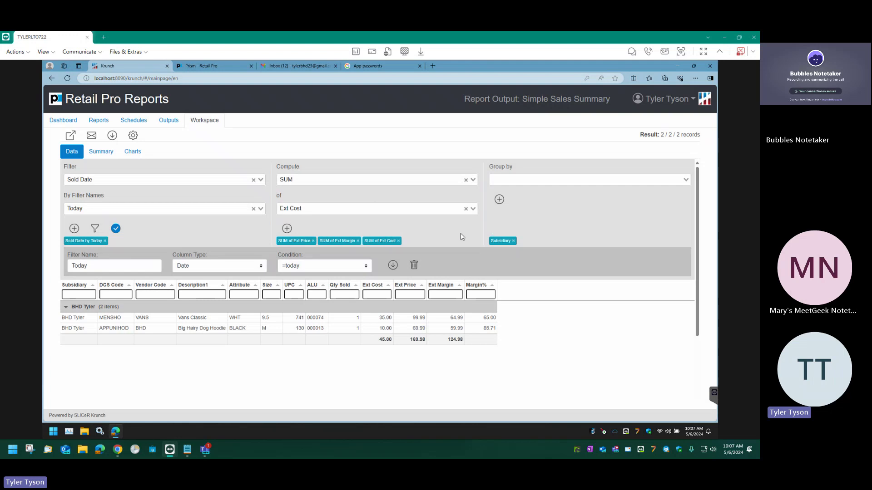
left_click(133, 136)
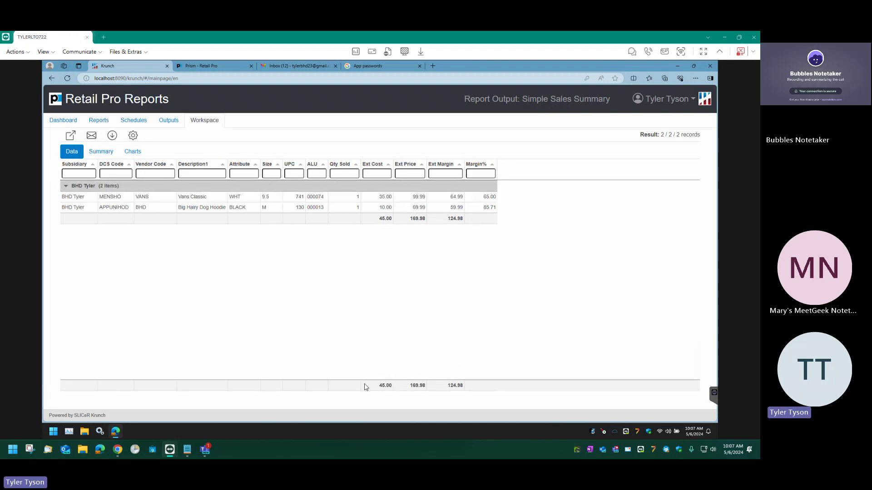
Export as PDF fitted to page width, Letter landscape, with filter information shown.
left_click(70, 135)
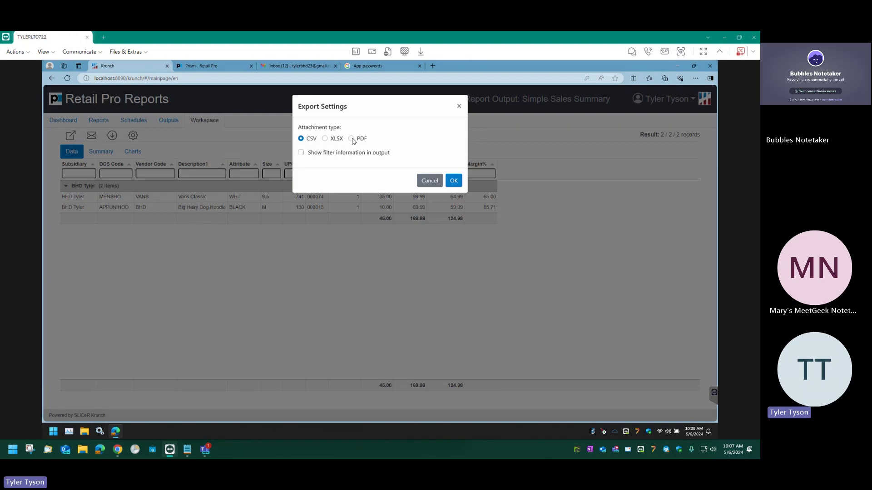
left_click(325, 139)
left_click(351, 139)
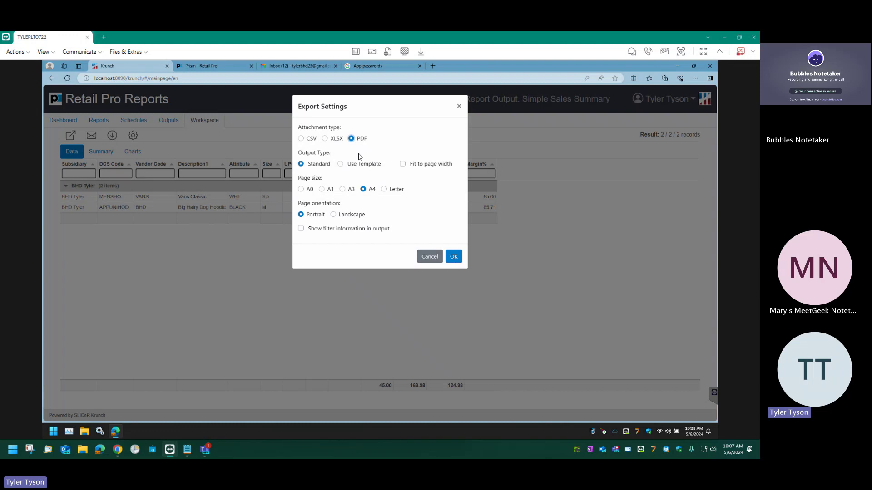
left_click(403, 164)
left_click(384, 190)
left_click(333, 215)
left_click(301, 229)
Export the report as 2024-05-06_1010.Simple Sales Summary.pdf, then view the Outputs list.
left_click(452, 257)
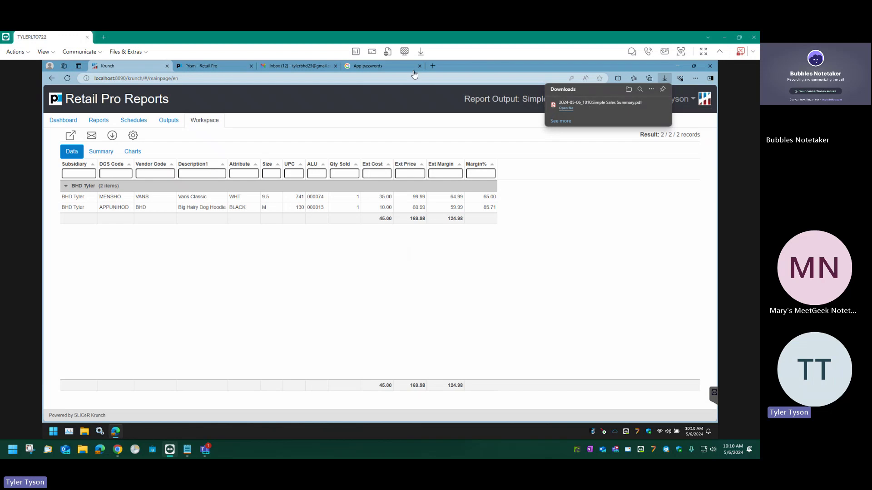
left_click(168, 122)
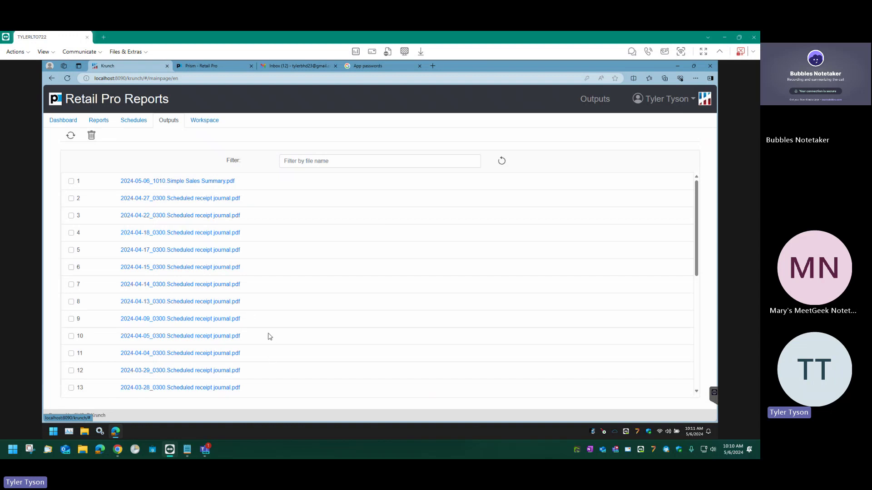
Check the Outputs list and highlight the top entry, 2024-05-06_1010.Simple Sales Summary.pdf.
scroll(248, 252, "down", 1)
scroll(252, 255, "up", 1)
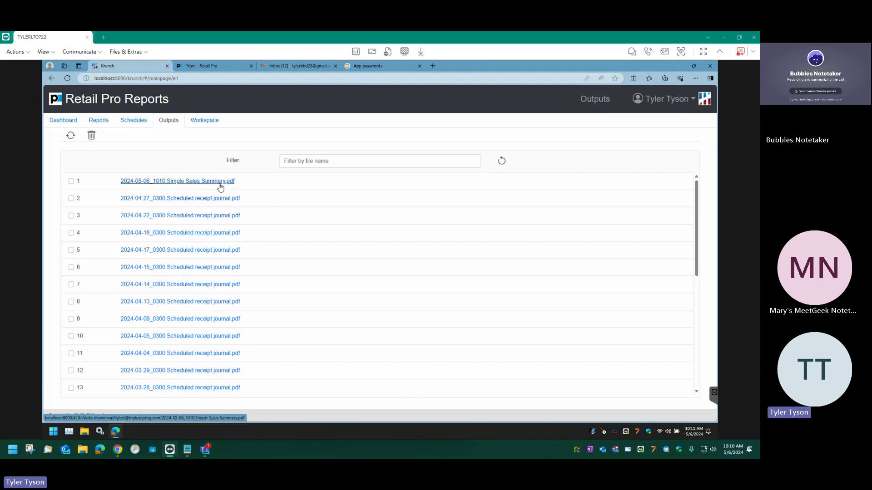
left_click_drag(236, 182, 109, 188)
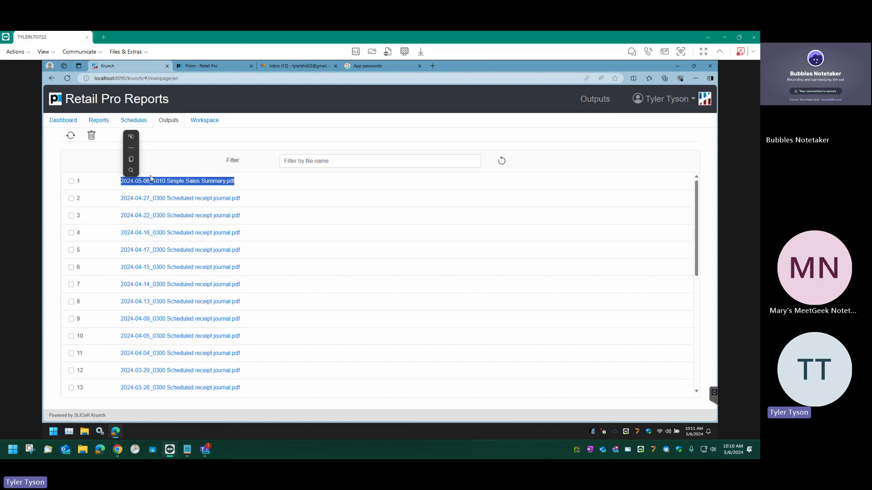
left_click(168, 157)
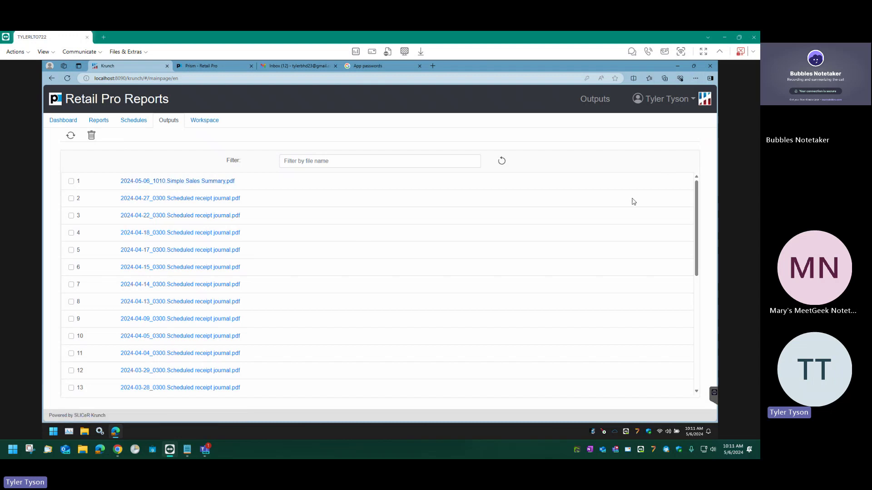
Run Simple Sales Summary from the Reports list and add a Sold Date filter set to Today.
left_click(101, 121)
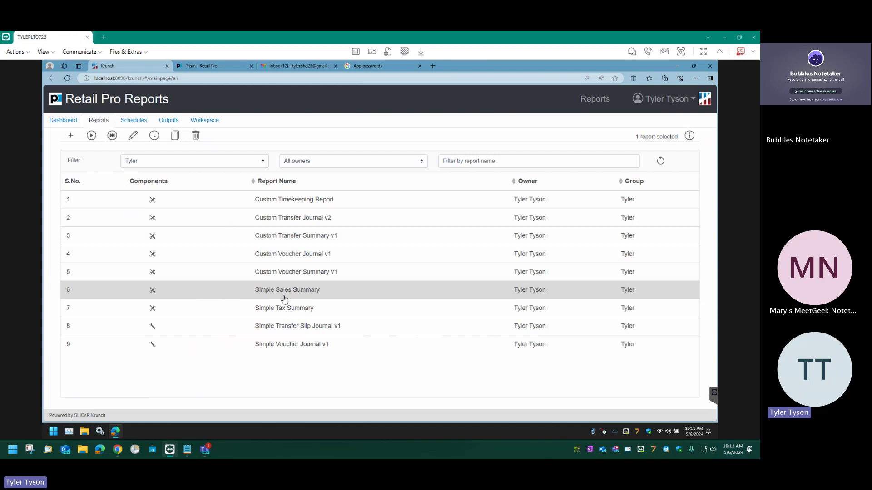
left_click(91, 136)
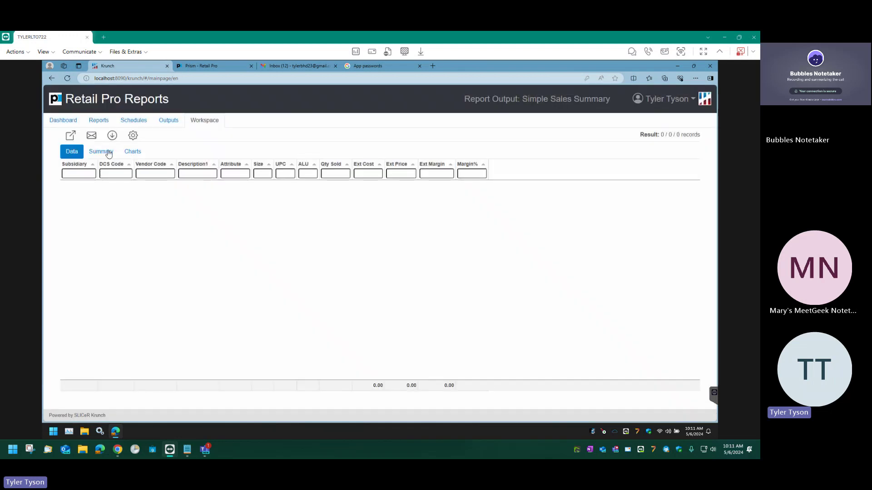
left_click(132, 135)
left_click(120, 180)
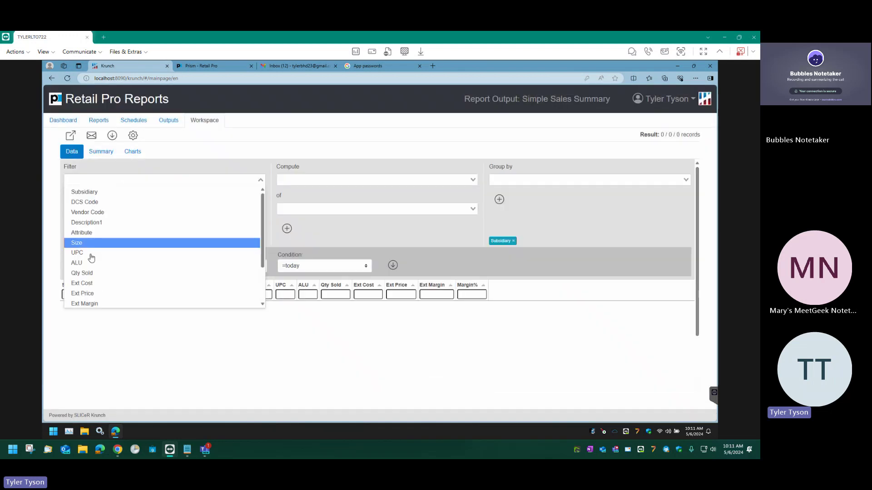
scroll(95, 254, "down", 1)
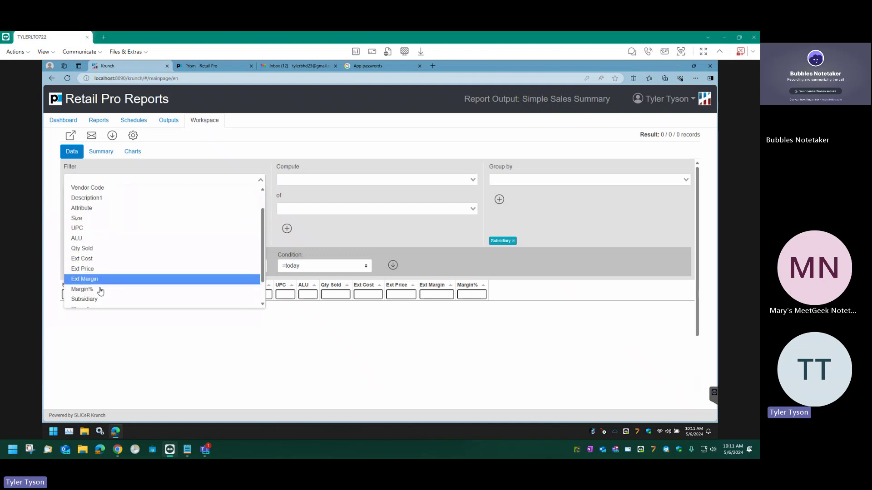
scroll(100, 295, "down", 3)
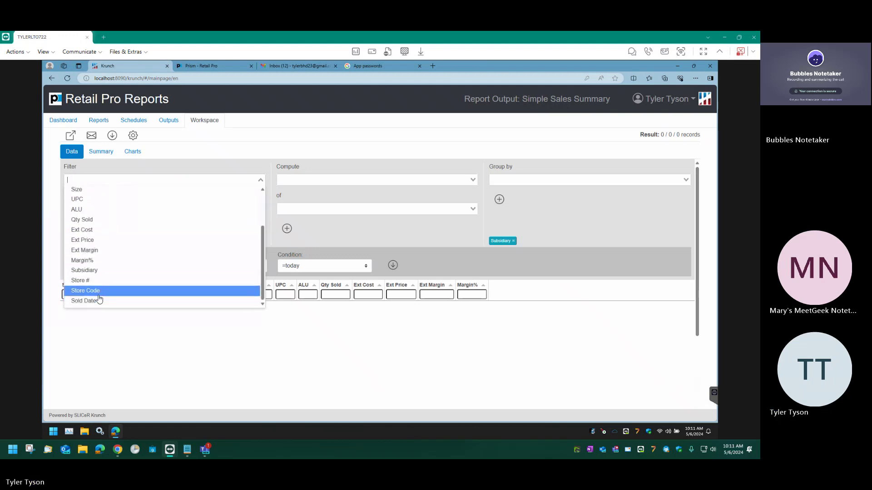
left_click(87, 300)
left_click(150, 209)
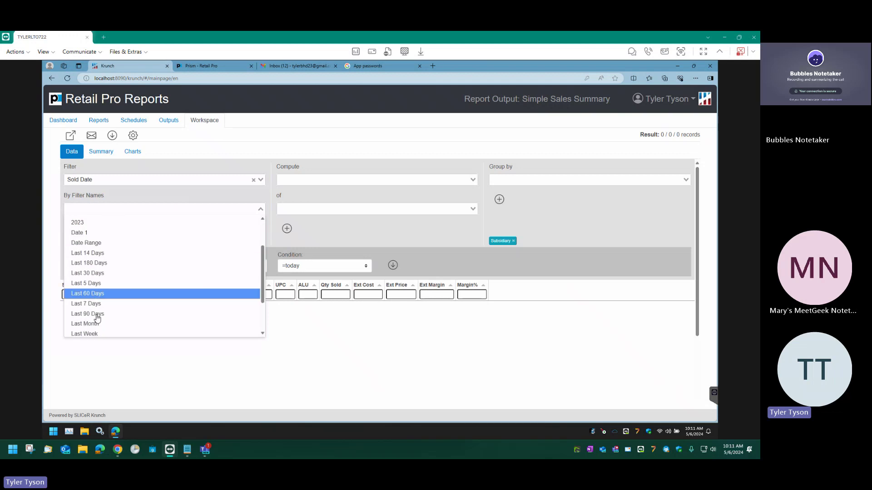
scroll(97, 318, "down", 4)
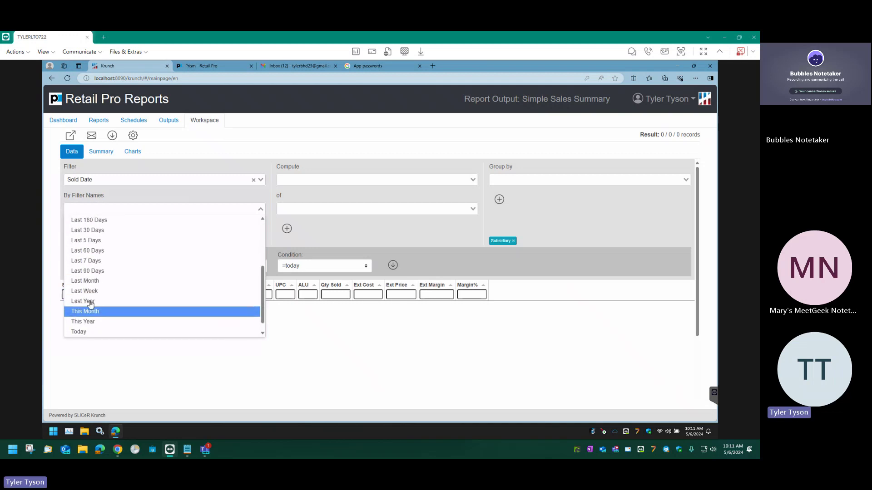
left_click(84, 331)
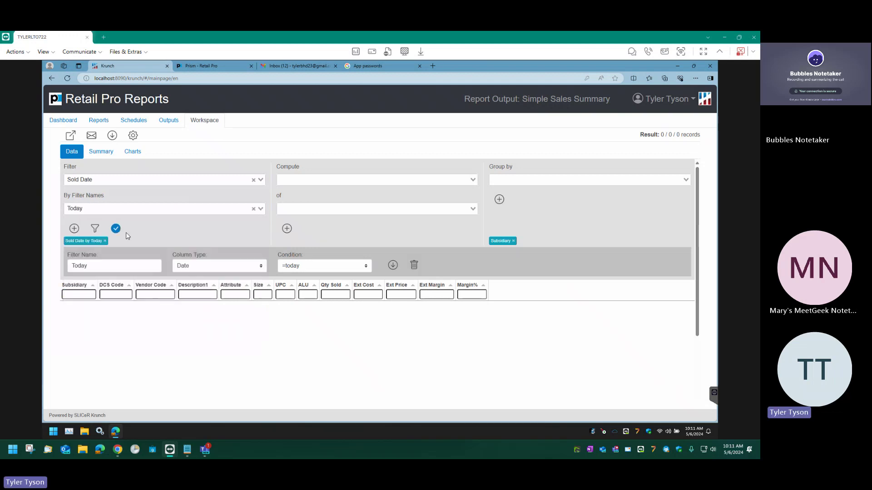
Apply the Today filter and add a SUM total for Qty Sold.
left_click(116, 229)
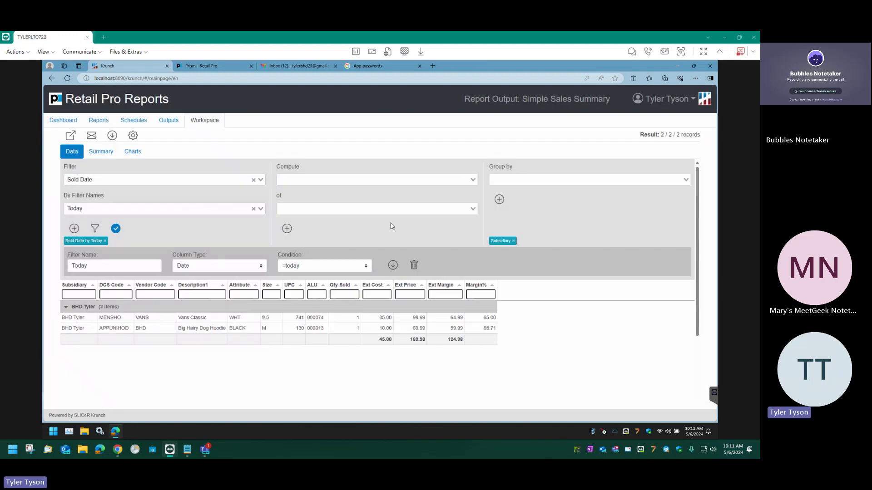
left_click(295, 182)
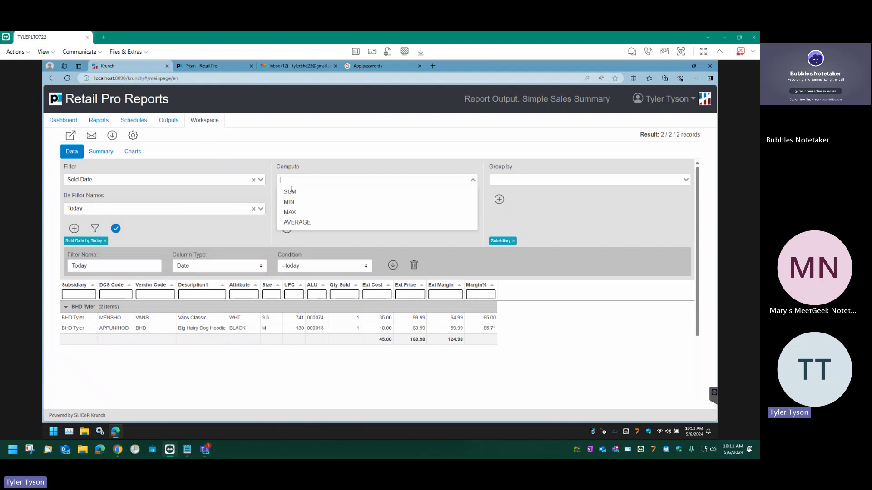
left_click(292, 192)
left_click(306, 207)
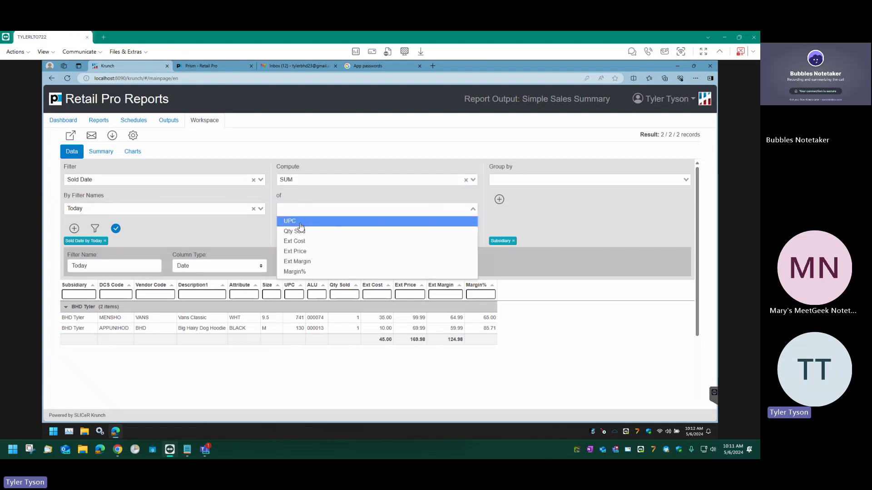
left_click(300, 232)
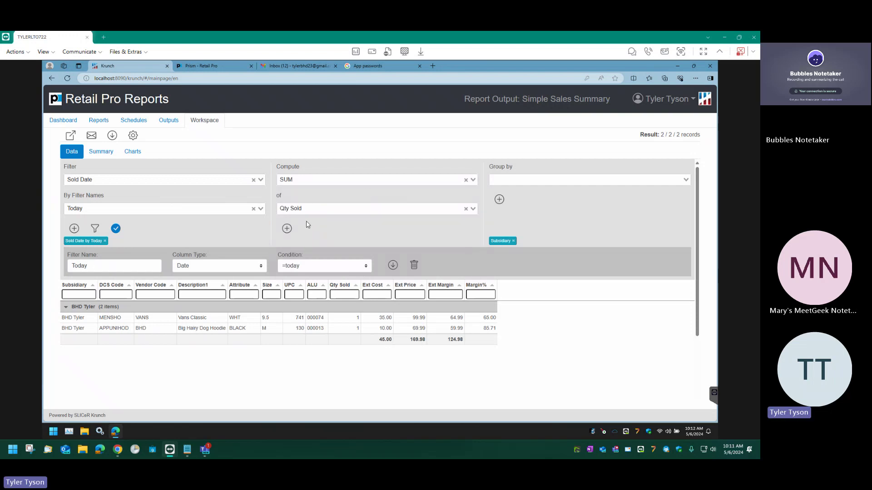
left_click(286, 228)
Add SUM totals for Ext Cost and Ext Price, then hide the settings panel.
right_click(464, 339)
left_click(466, 359)
left_click(295, 208)
left_click(303, 243)
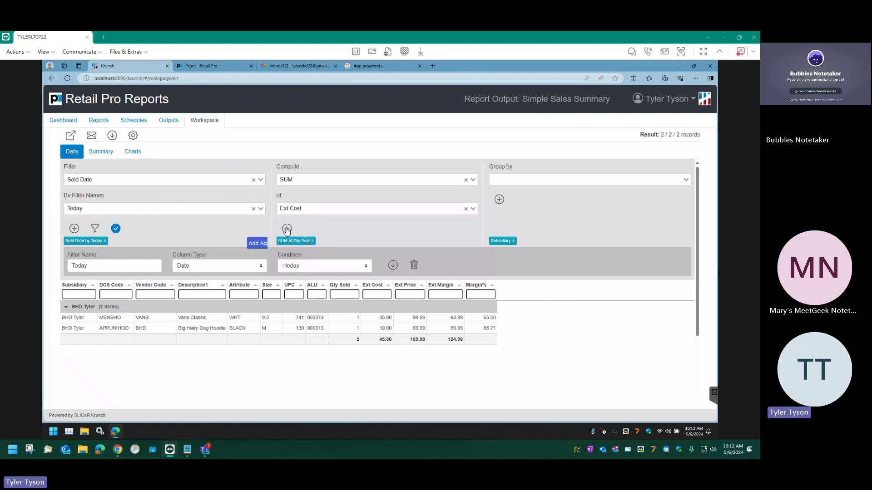
left_click(315, 208)
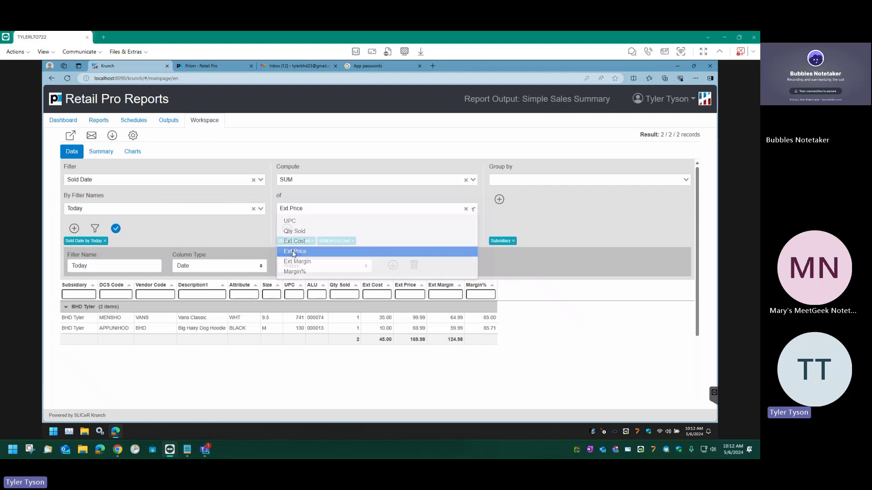
left_click(293, 252)
left_click(286, 229)
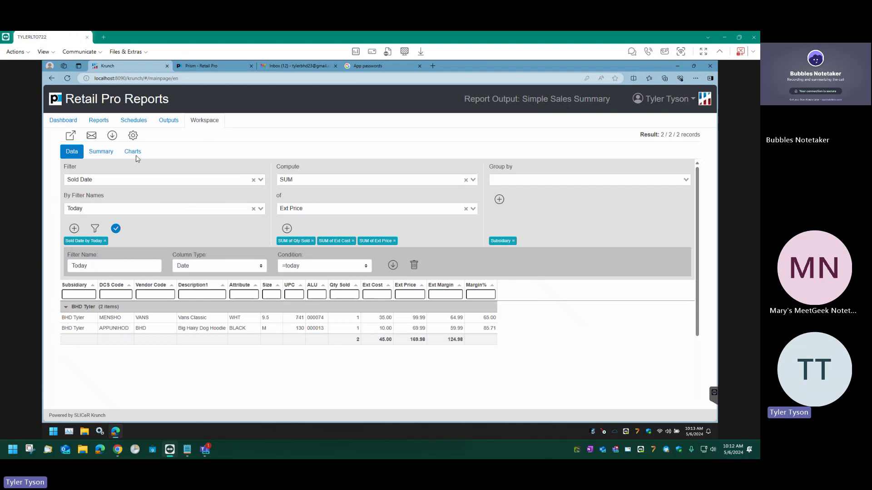
left_click(133, 136)
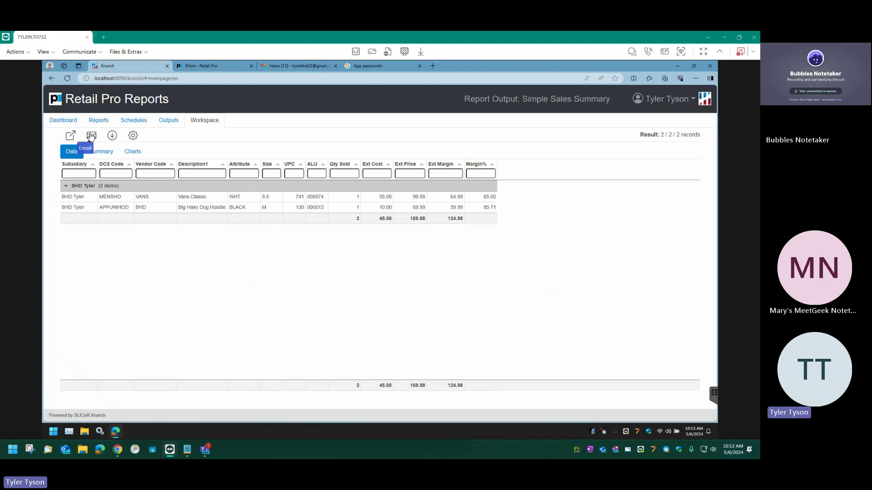
Keep PDF as the e-mail attachment type and fill in the recipient's e-mail address.
left_click(91, 136)
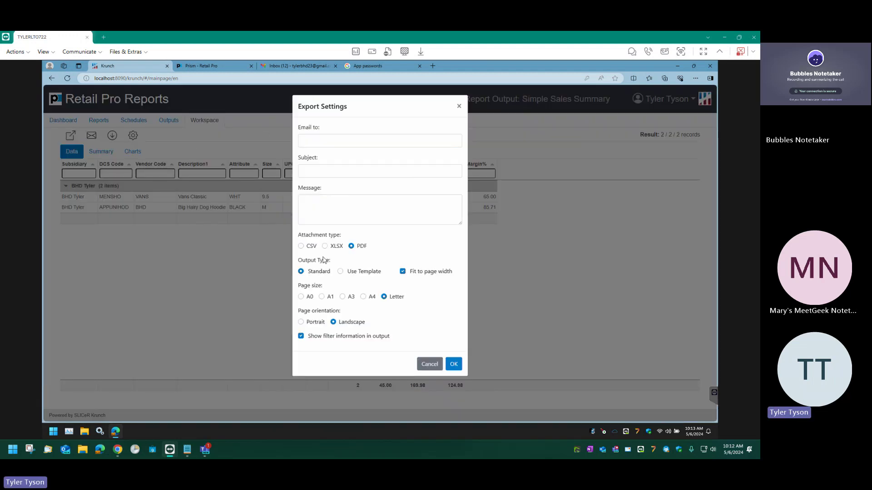
double_click(303, 248)
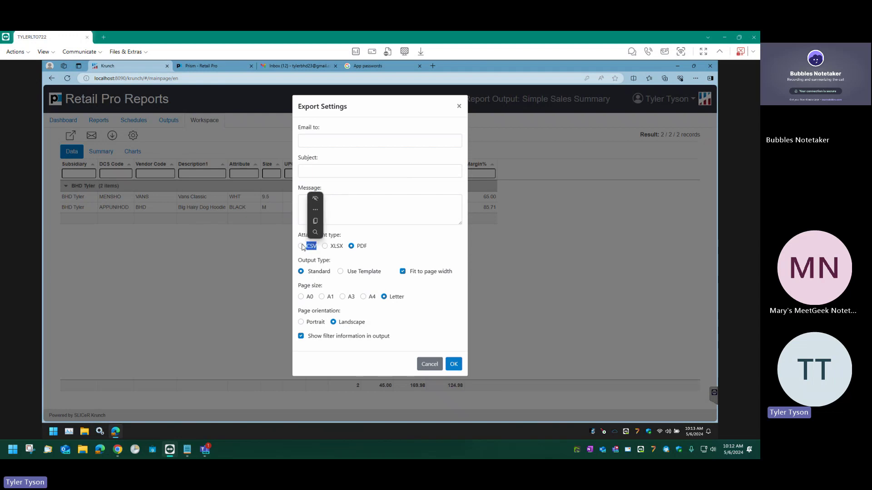
left_click(302, 247)
left_click(325, 246)
left_click(352, 247)
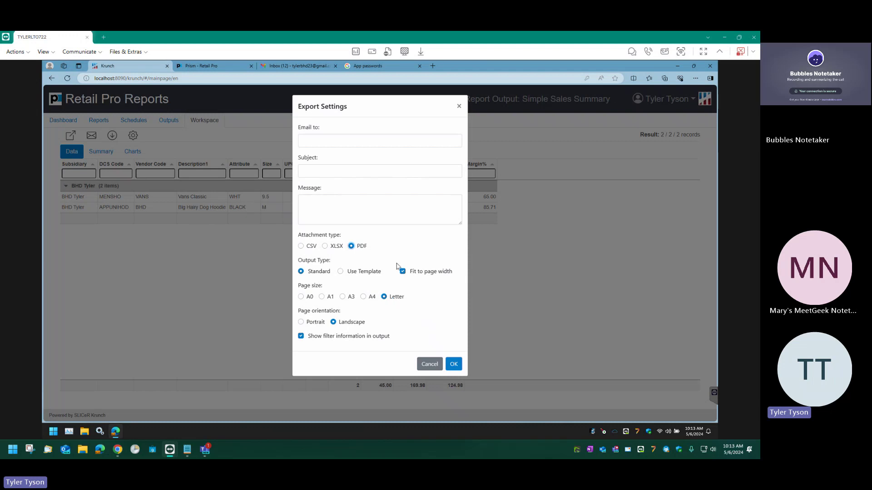
left_click(331, 137)
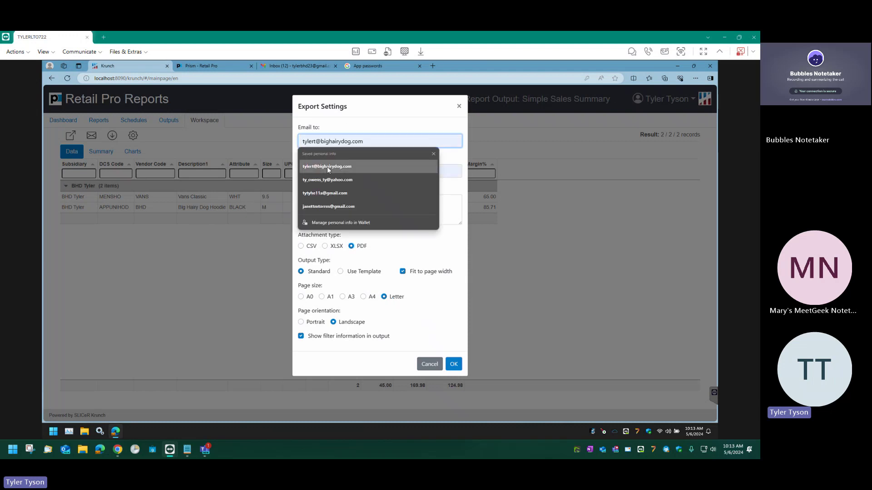
left_click(326, 165)
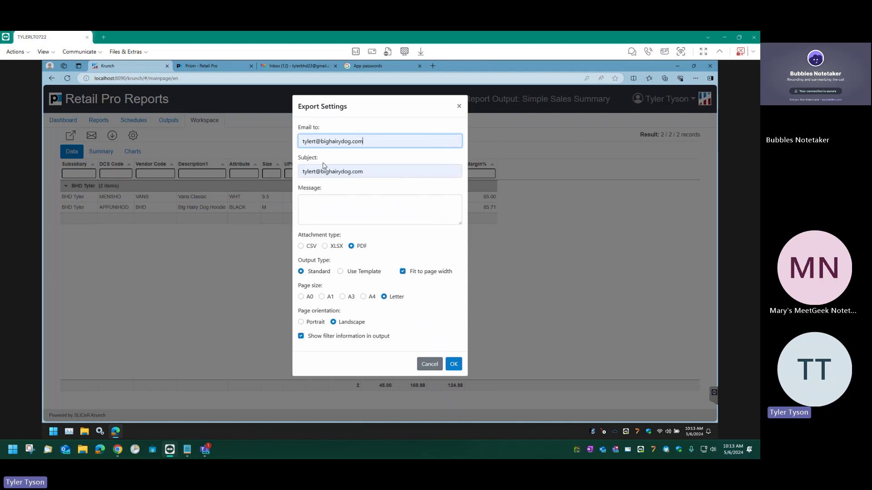
Set subject 'Sales Summary 5/6', write message 'Here is your repo…', and send the e-mail.
left_click(318, 211)
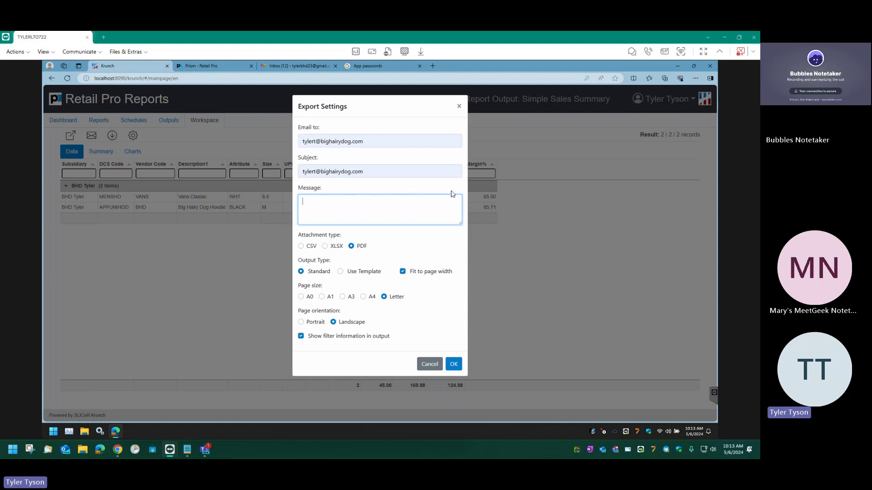
type("Here")
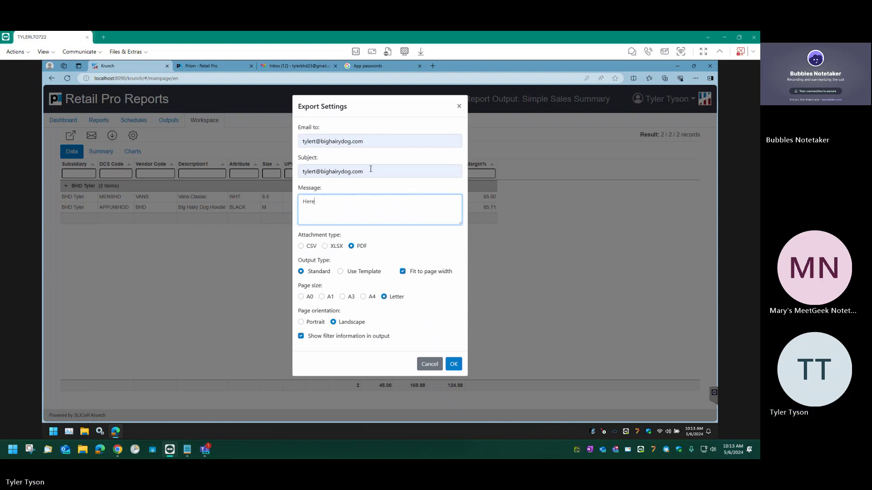
triple_click(370, 172)
type("Sales Summar")
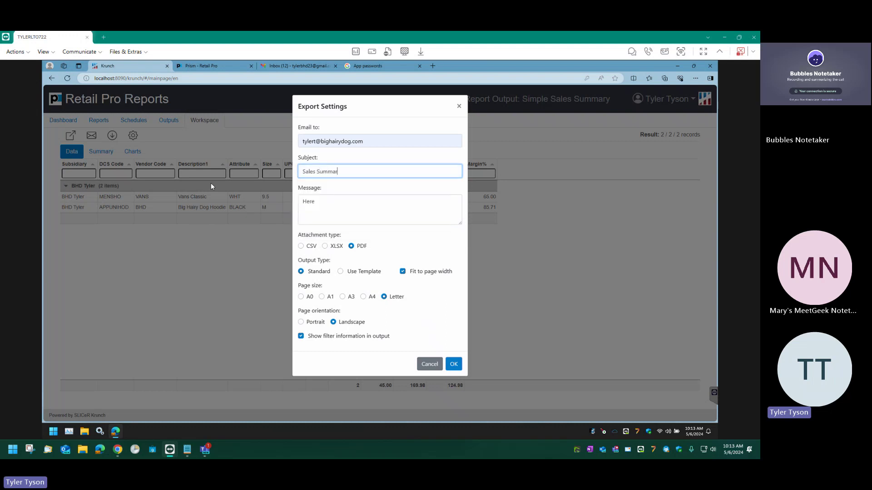
key("BackSpace")
type("ry 5/6")
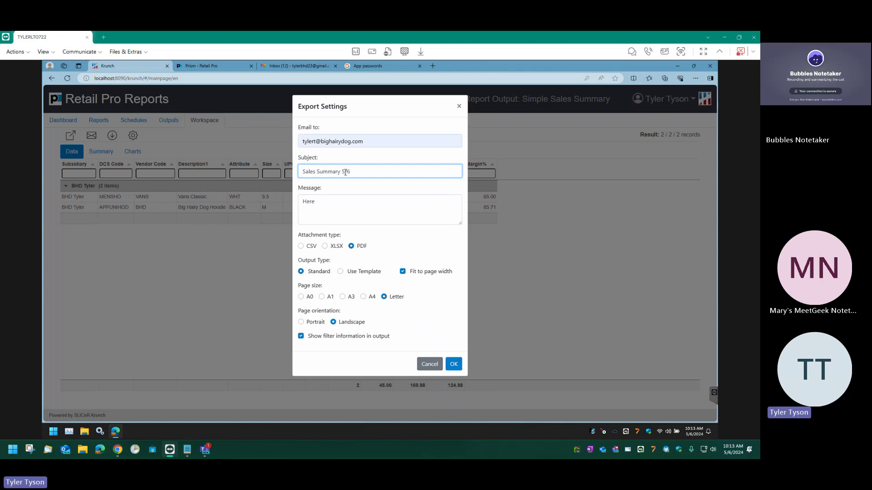
left_click(335, 211)
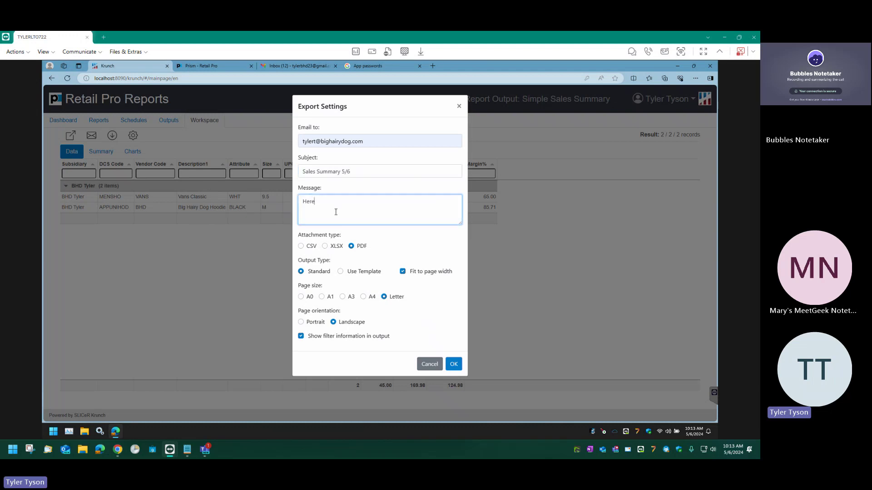
type("Here is your report.")
left_click(454, 365)
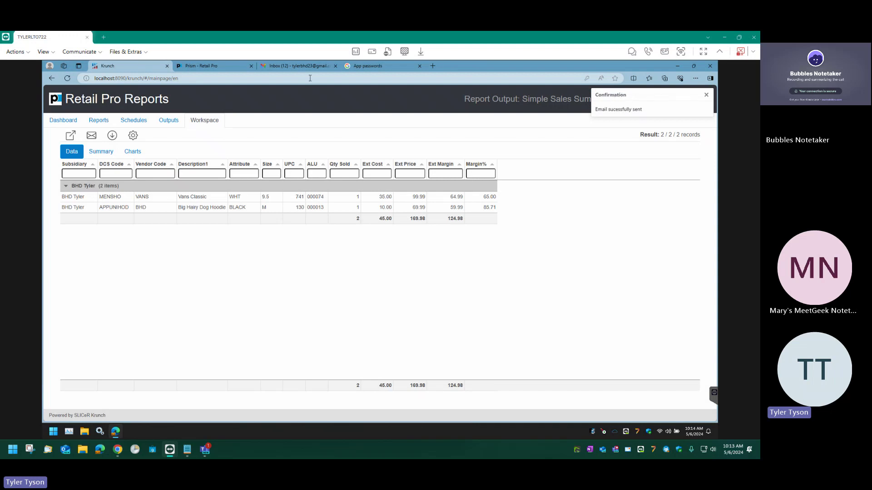
Open Gmail's Sent folder, after a brief switch back to Krunch, to find the Sales Summary 5/6 message.
left_click(300, 67)
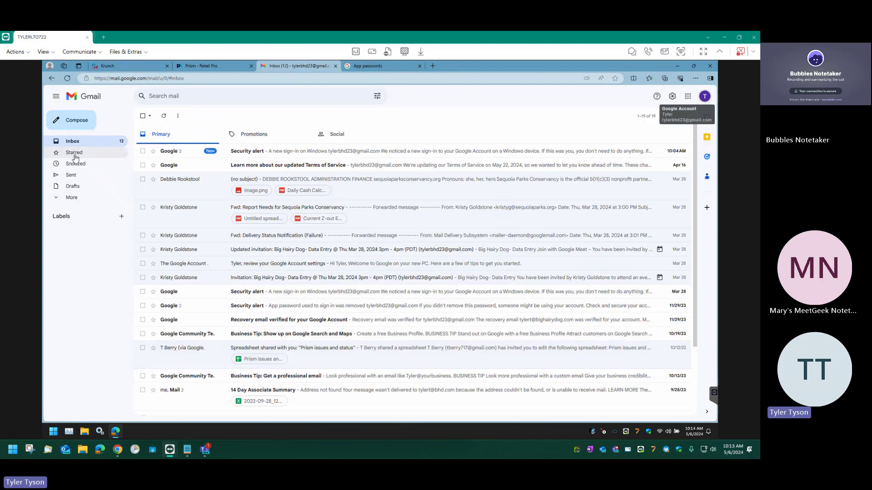
left_click(71, 175)
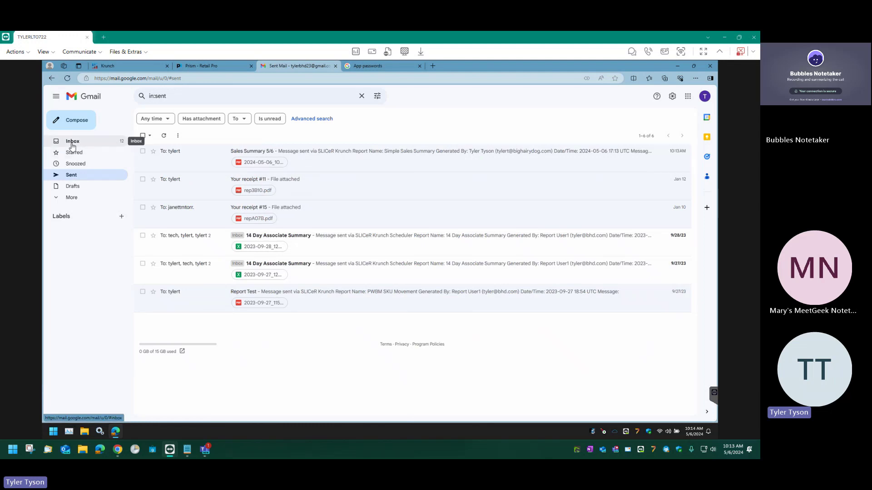
left_click(73, 142)
left_click(152, 67)
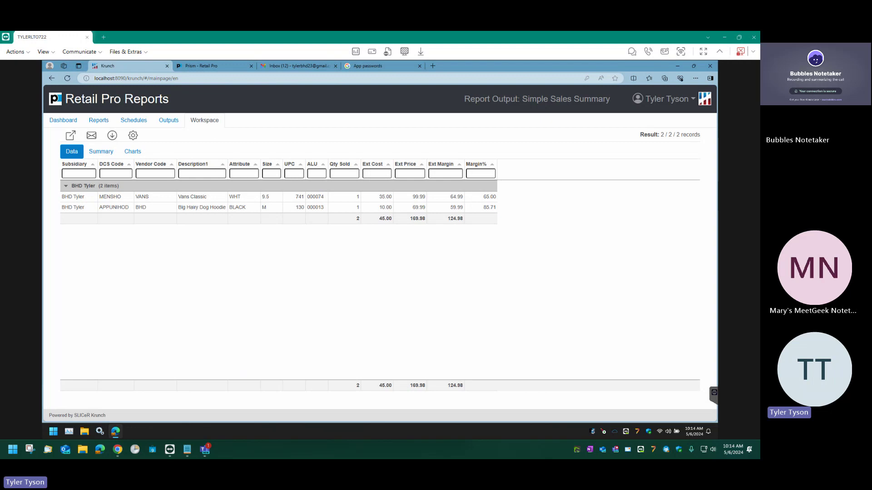
left_click(398, 288)
left_click(277, 69)
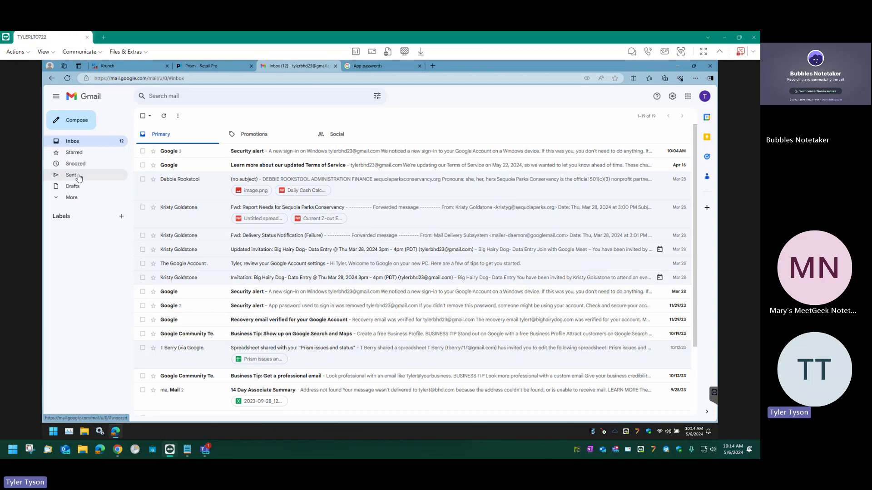
left_click(71, 175)
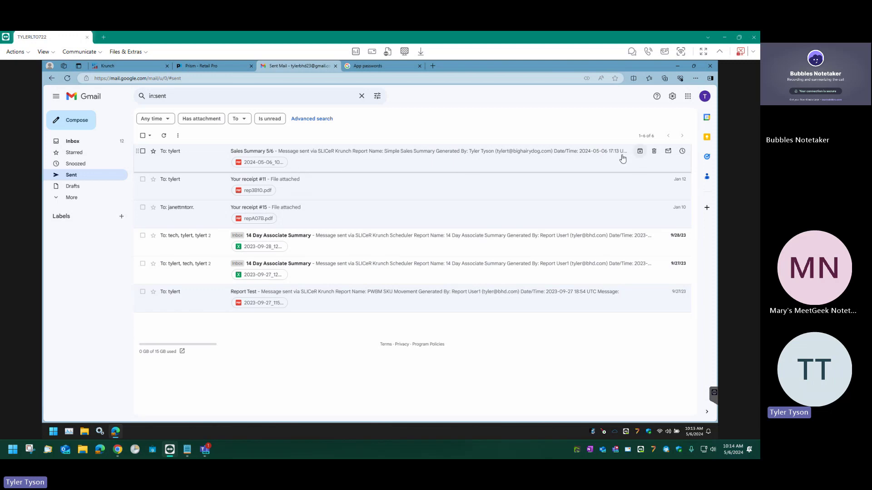
Open the Sales Summary 5/6 message and preview its Simple Sales Summary PDF attachment in Outlook.
left_click(336, 164)
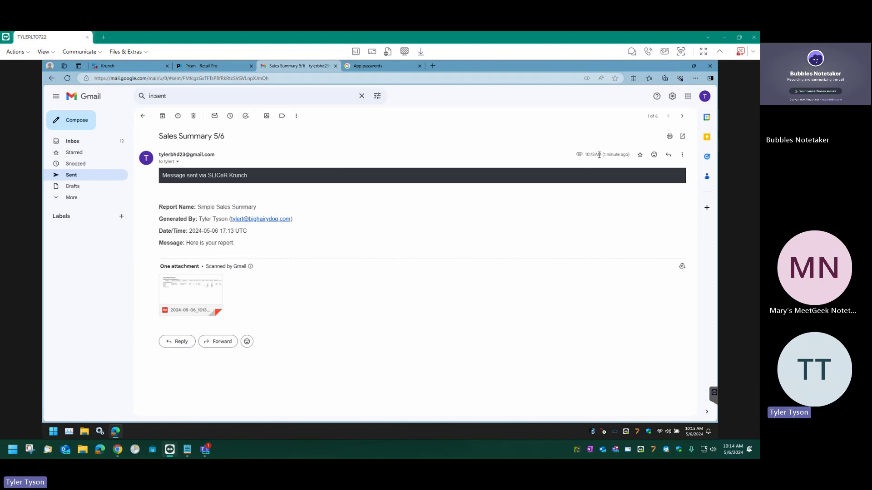
mouse_move(605, 154)
left_click_drag(463, 456, 449, 93)
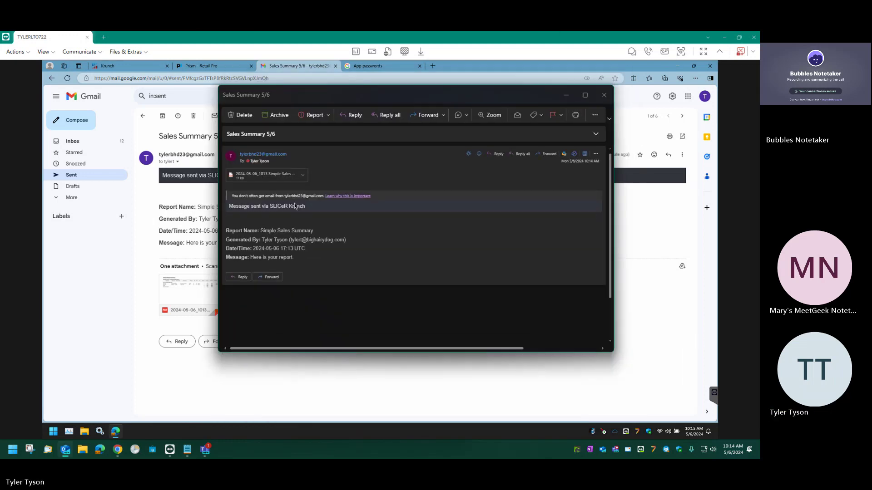
left_click(267, 177)
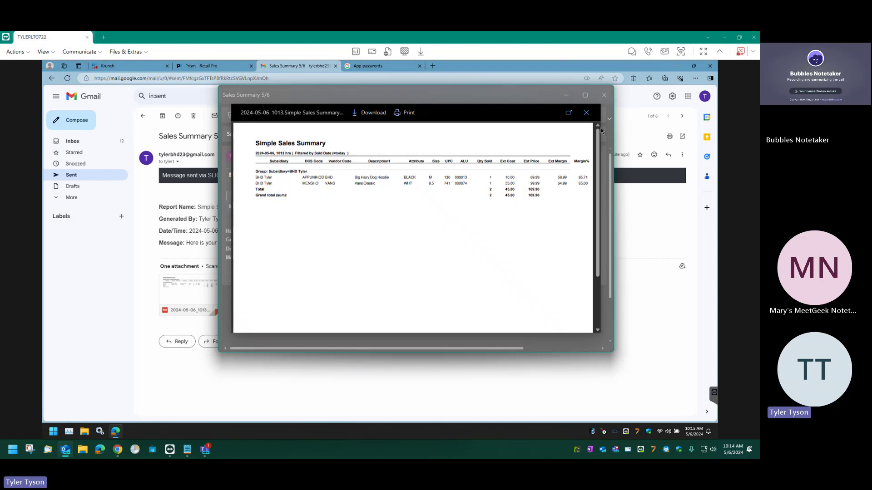
Pop the PDF attachment out into a maximized window and highlight its Group line.
left_click(568, 117)
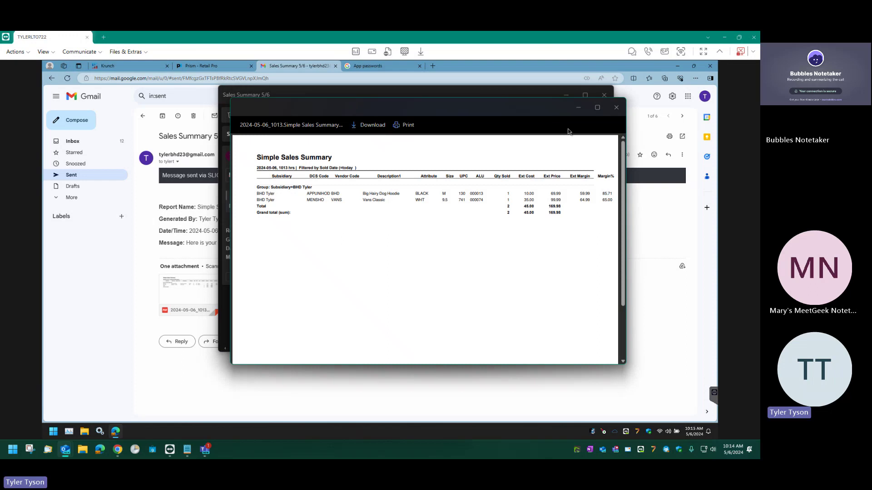
left_click(598, 110)
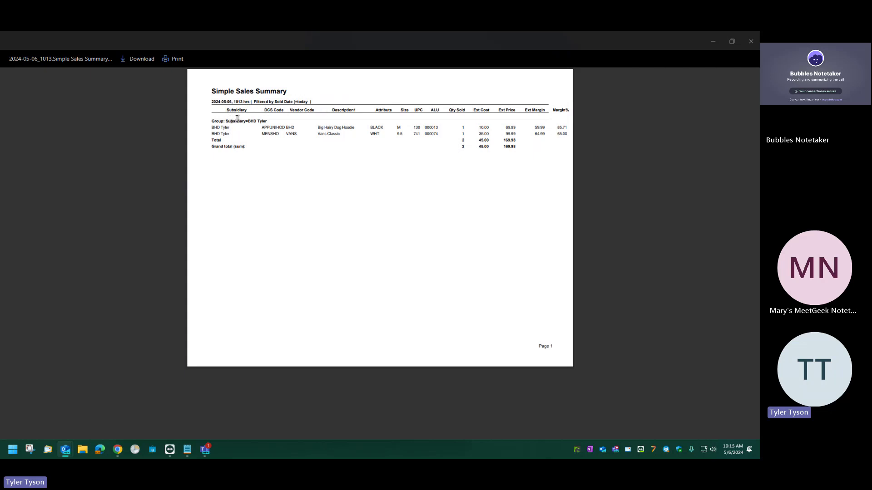
left_click_drag(230, 121, 261, 118)
left_click(263, 118)
Close the PDF viewer, minimize Outlook, and return to Retail Pro Reports' Reports list.
left_click(751, 41)
left_click(564, 95)
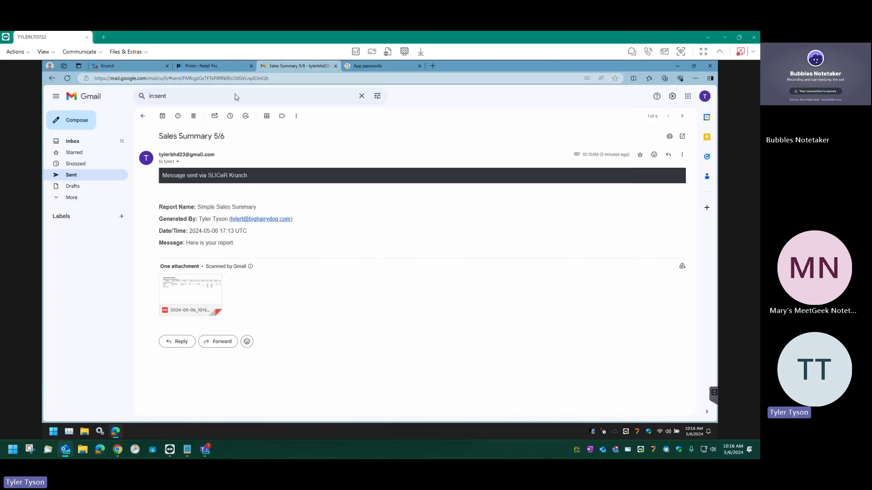
left_click(126, 64)
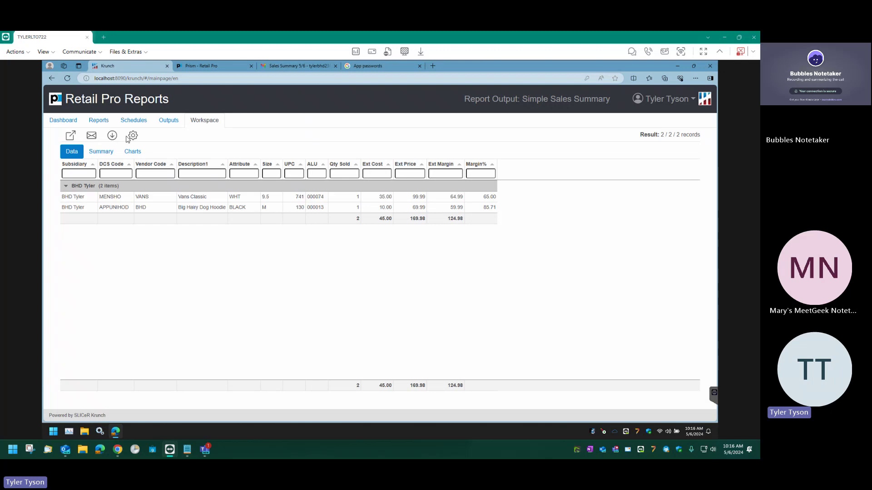
left_click(100, 121)
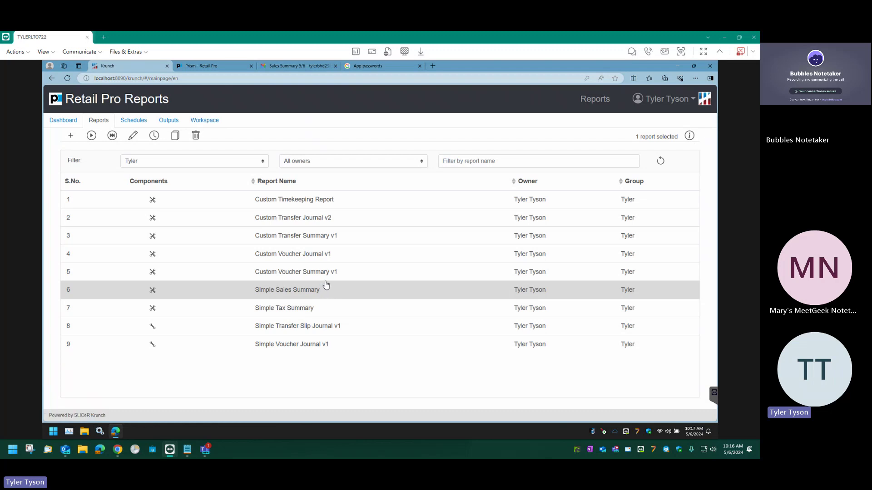
left_click(133, 137)
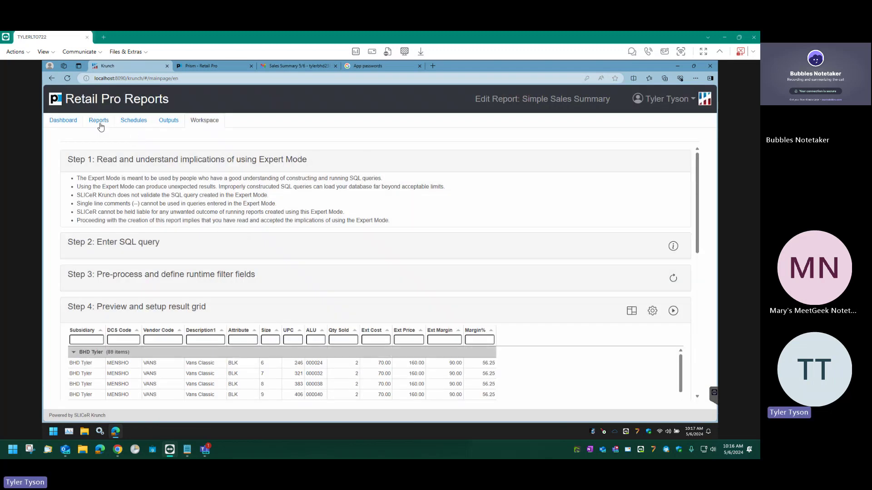
scroll(358, 300, "down", 1)
scroll(358, 300, "down", 2)
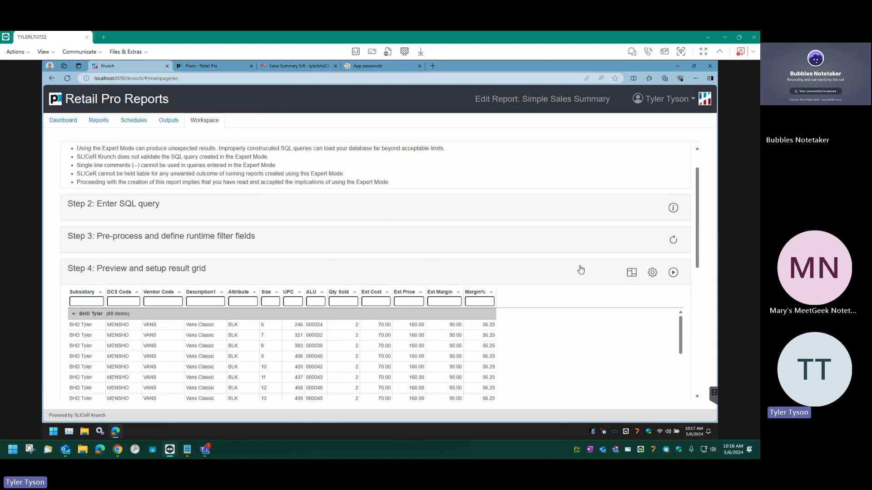
left_click(653, 272)
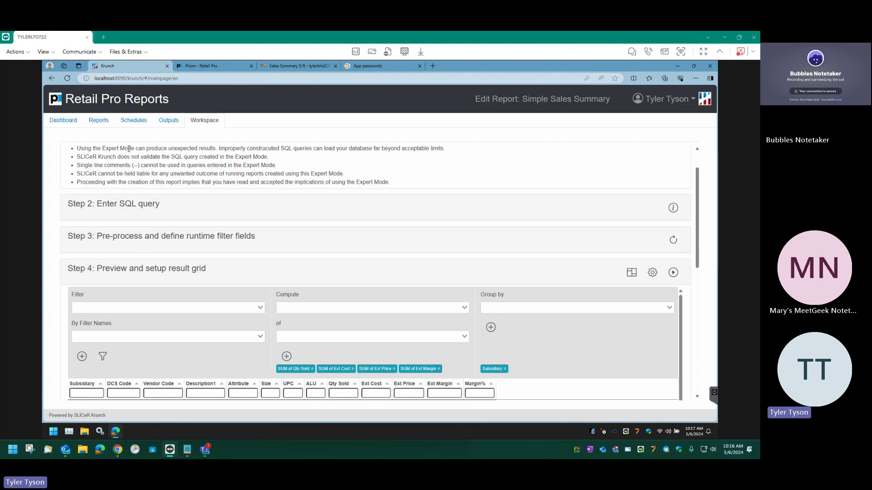
left_click(101, 120)
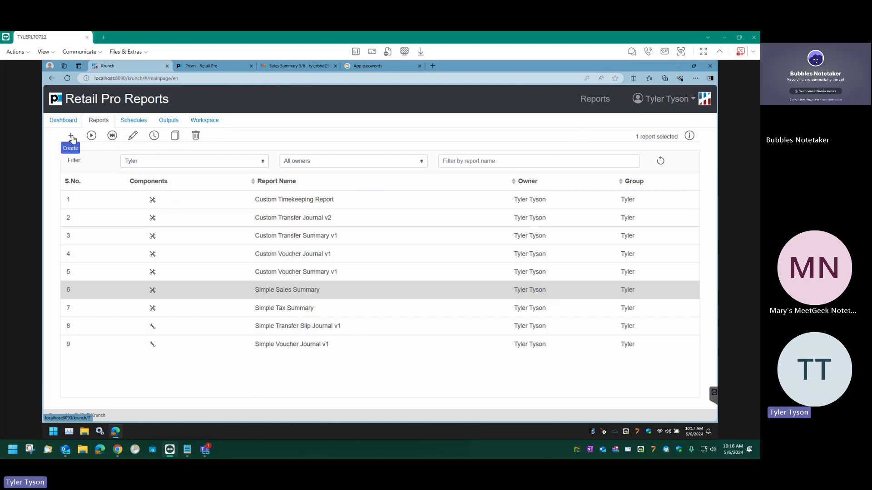
Filter the Reports list to the Sales group and select Item Sales Summary.
left_click(169, 161)
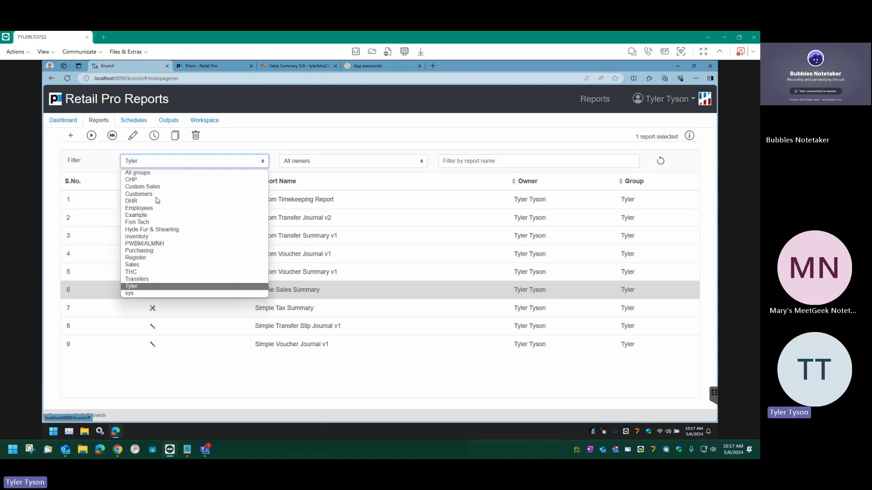
left_click(150, 266)
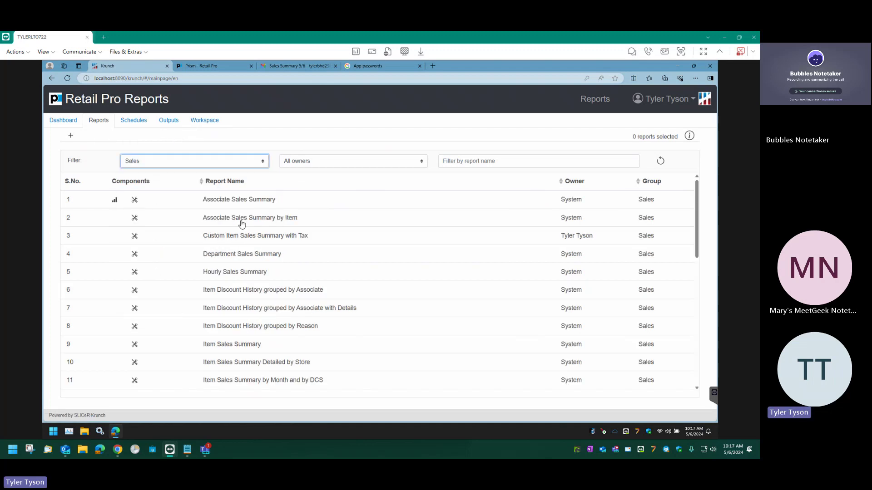
scroll(245, 295, "down", 1)
left_click(249, 335)
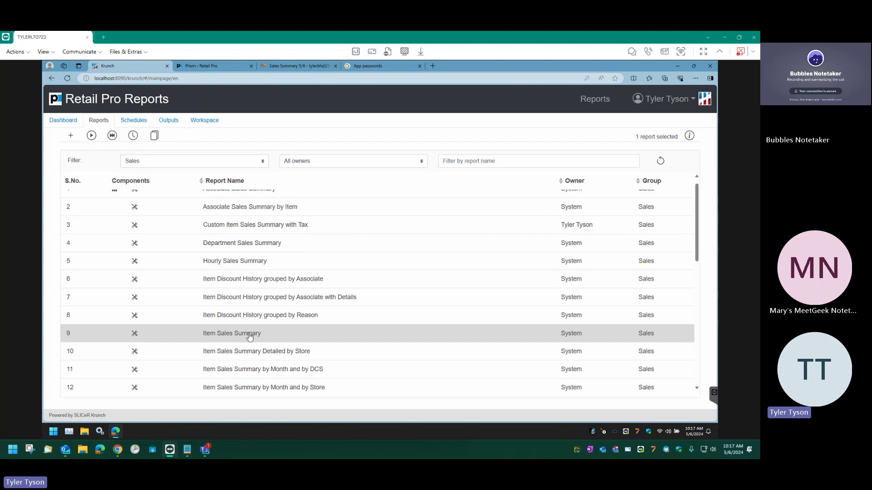
mouse_move(250, 327)
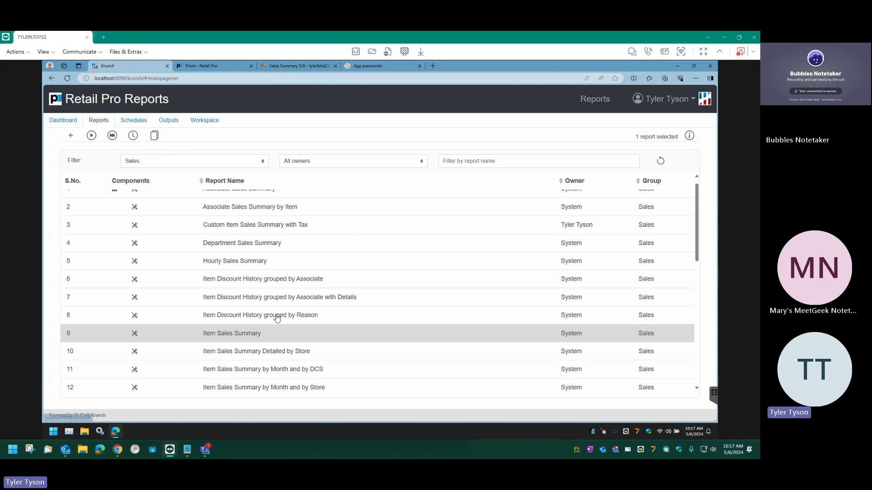
Limit the list to the current user's reports in their own group and select Simple Sales Summary.
left_click(362, 163)
left_click(298, 179)
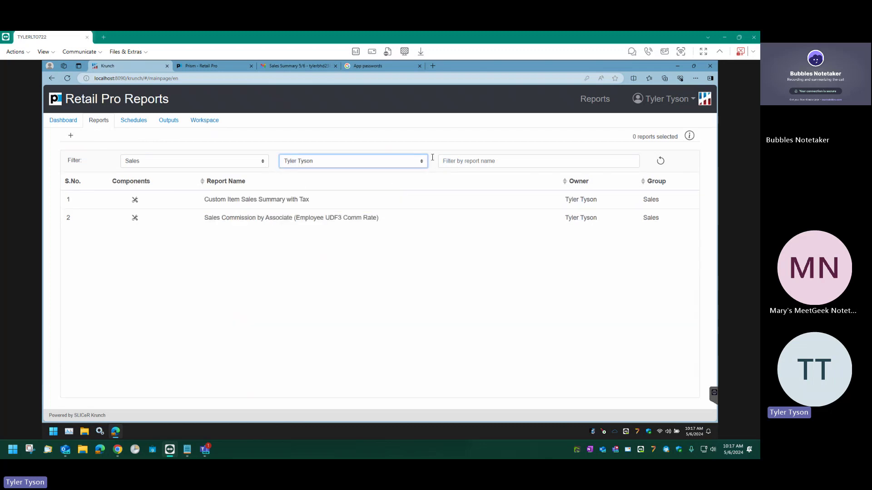
left_click(173, 162)
left_click(151, 286)
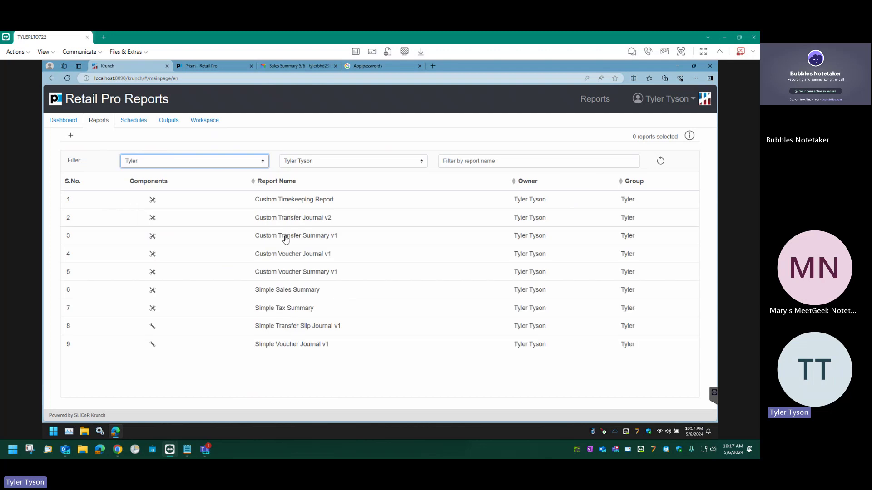
left_click(275, 297)
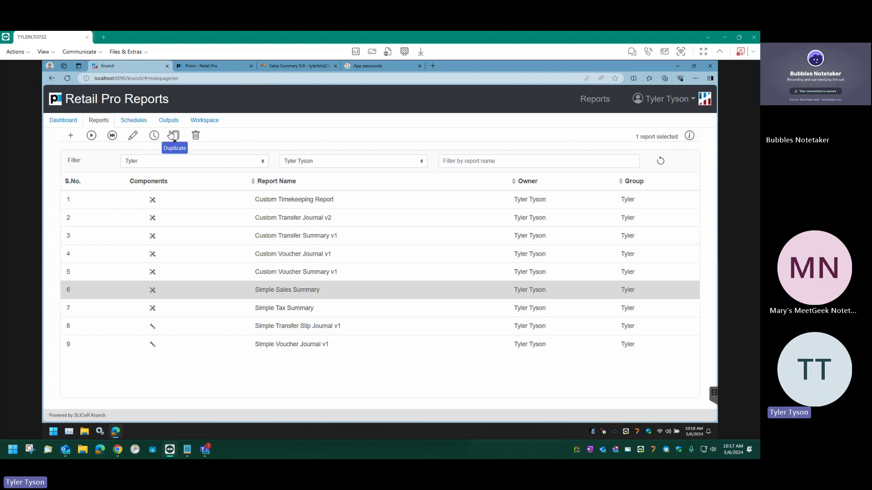
Open Simple Sales Summary in Edit Report and expand, then collapse, the Step 2 SQL query.
left_click(133, 137)
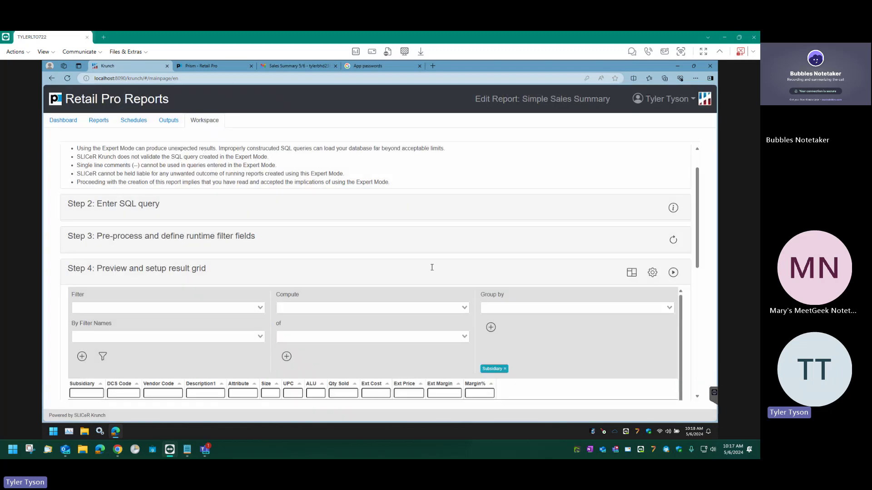
scroll(156, 308, "down", 1)
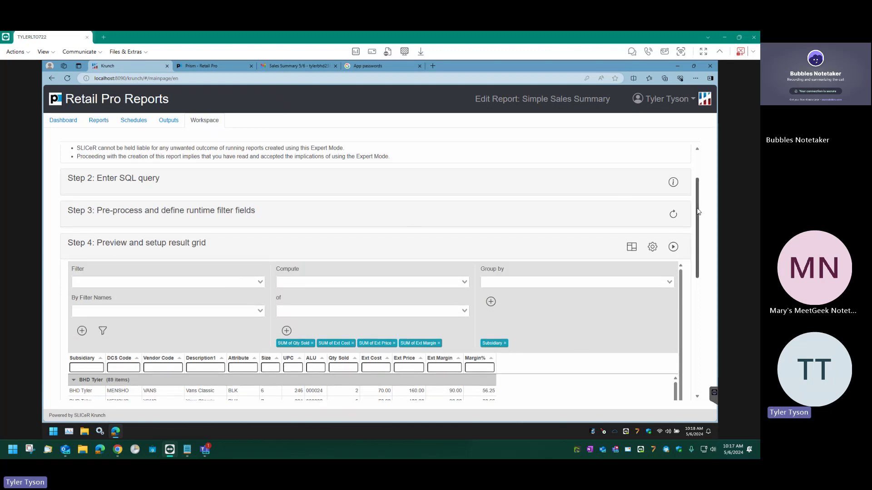
scroll(699, 211, "up", 3)
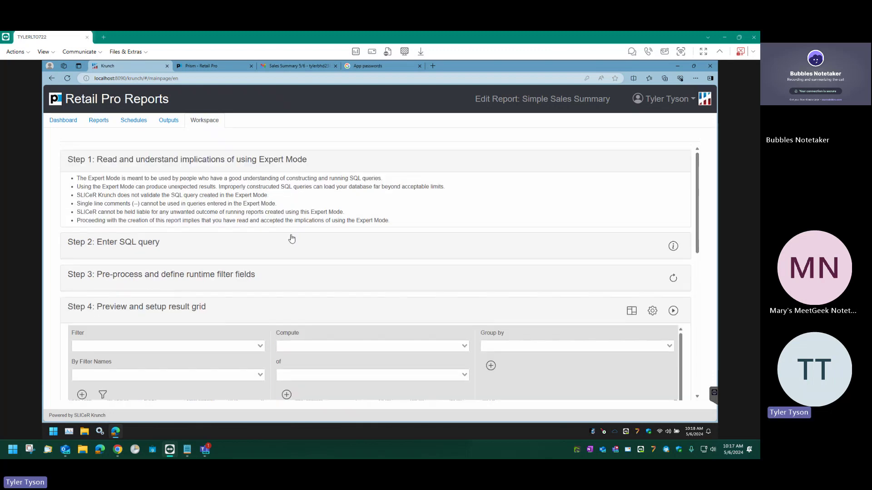
left_click_drag(163, 184, 242, 196)
left_click(236, 247)
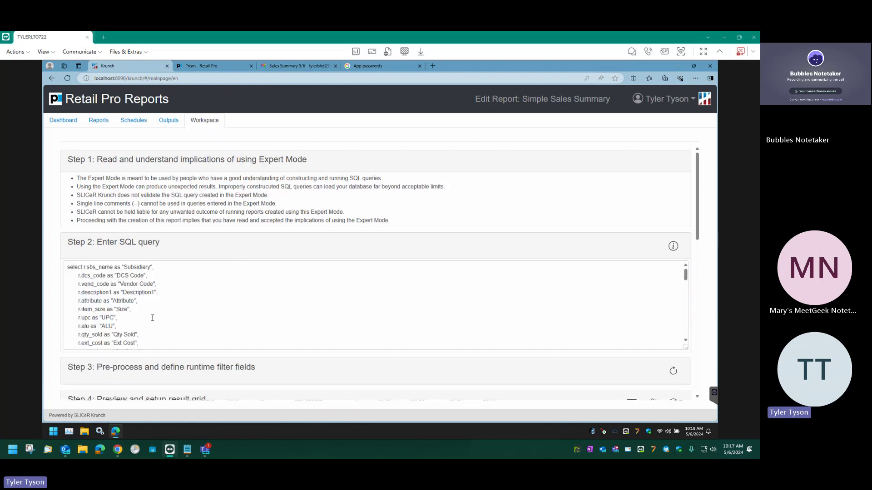
left_click(195, 251)
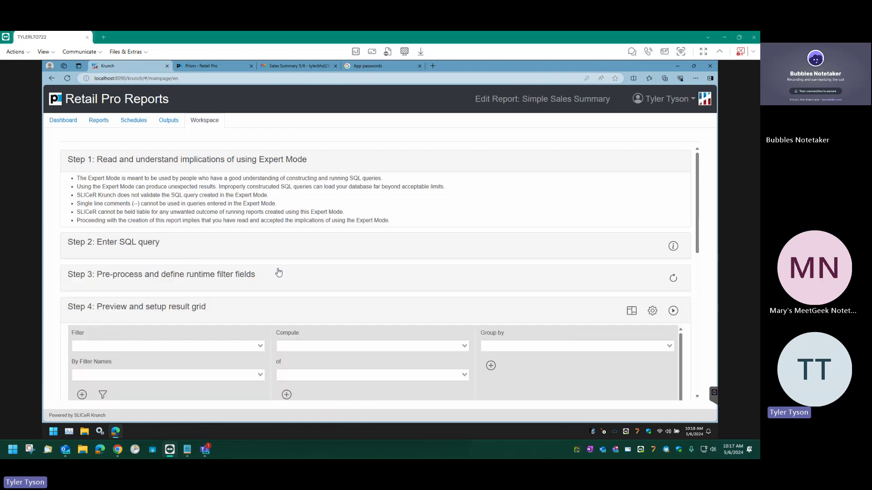
Expand Step 3 runtime filters and inspect the Sold Date trunc(do.created_datetime) field, then scroll to Step 4.
left_click(252, 278)
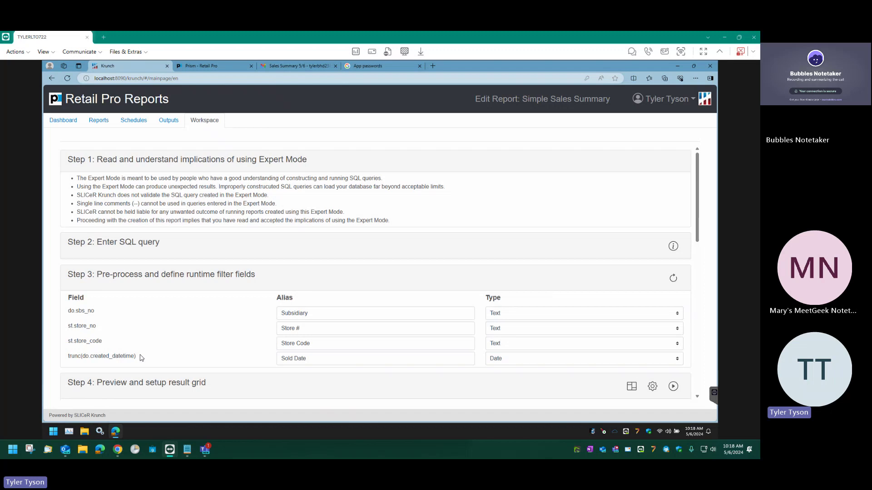
left_click_drag(144, 360, 85, 357)
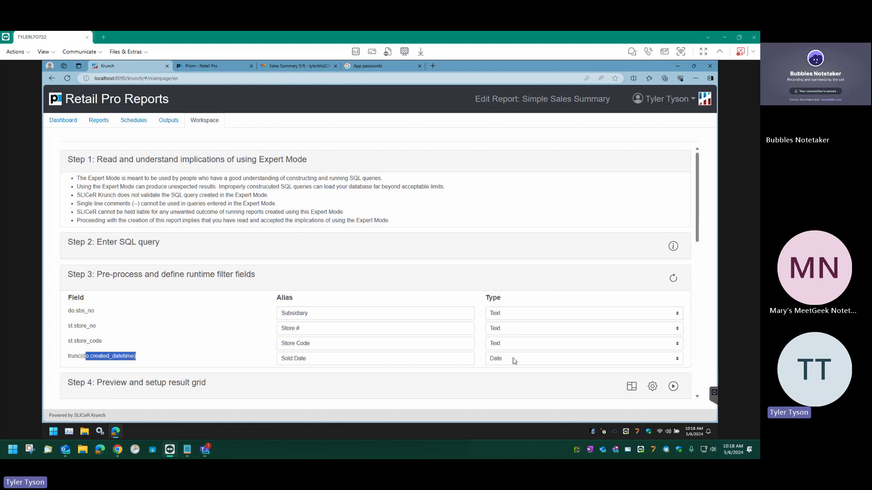
left_click(372, 360)
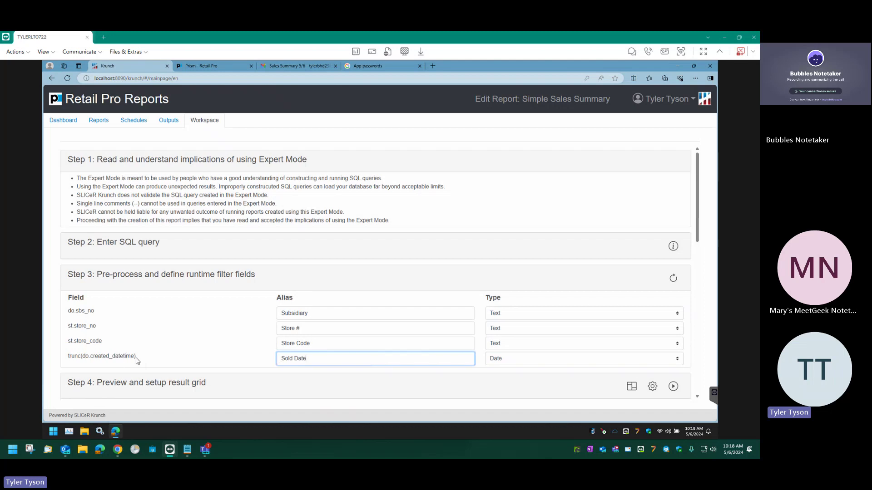
left_click_drag(137, 361, 225, 398)
left_click(330, 397)
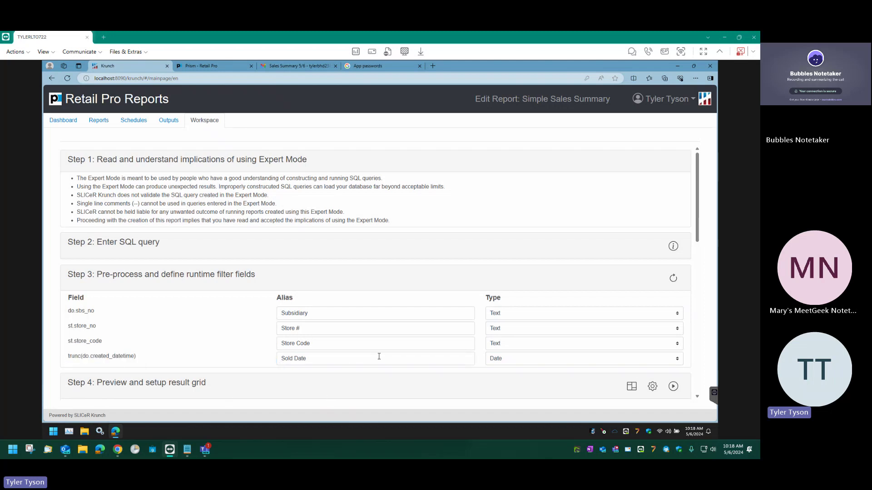
scroll(418, 379, "down", 1)
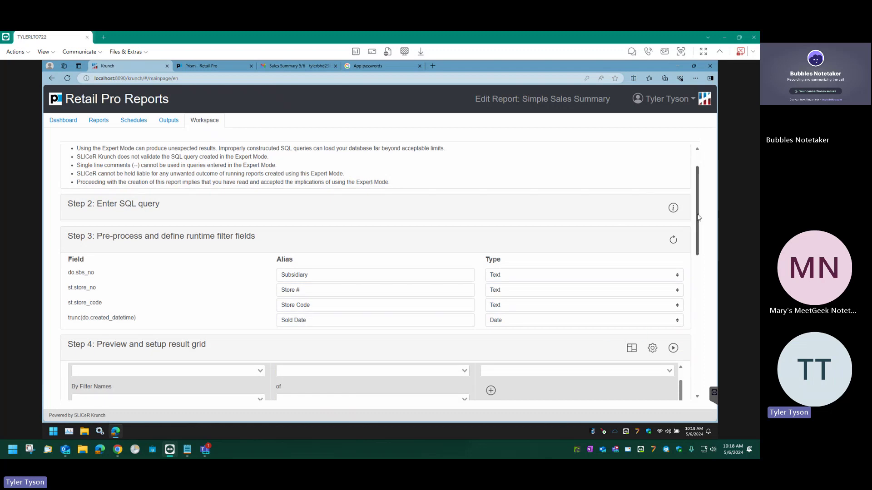
left_click_drag(699, 213, 698, 258)
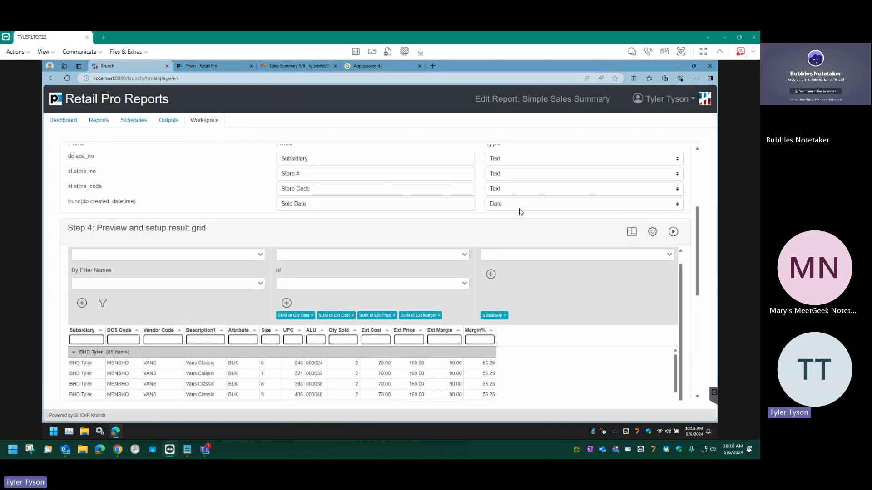
Open Configure Fields, scroll down to Margin%, and cancel without changing anything.
left_click(630, 232)
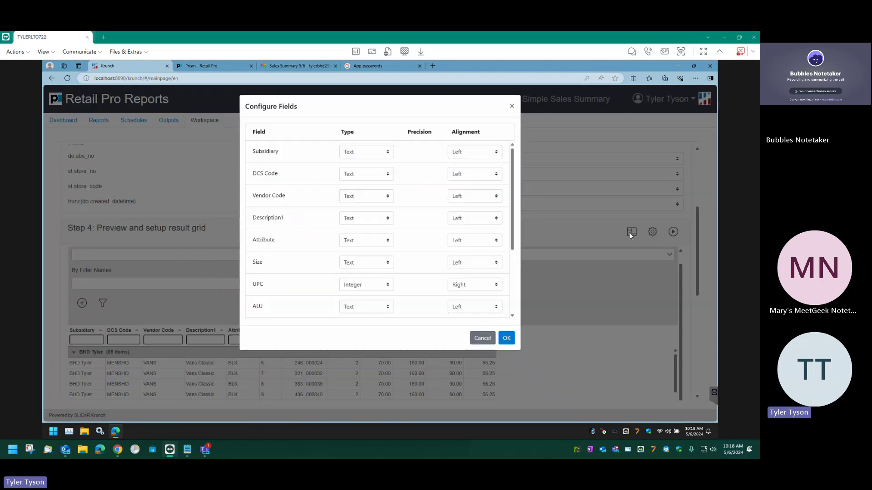
scroll(352, 275, "down", 5)
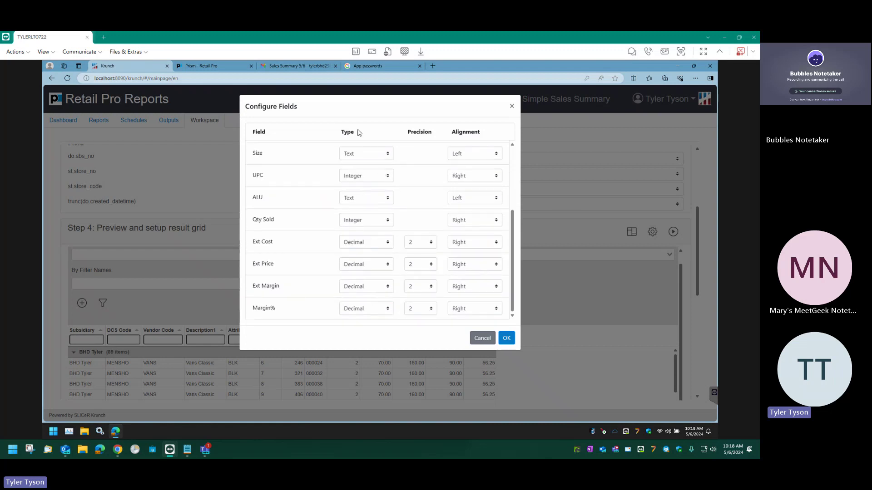
left_click(476, 337)
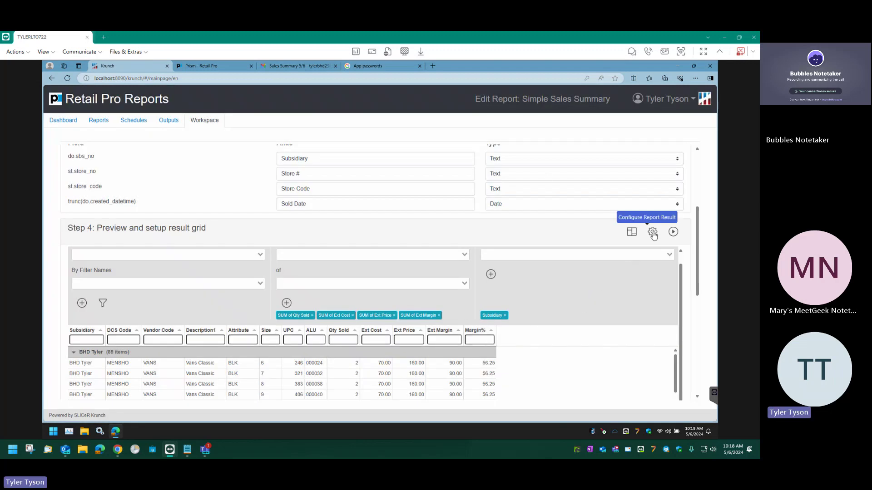
Replace the Subsidiary grouping with Vendor Code in Step 4's Group by.
scroll(590, 317, "up", 1)
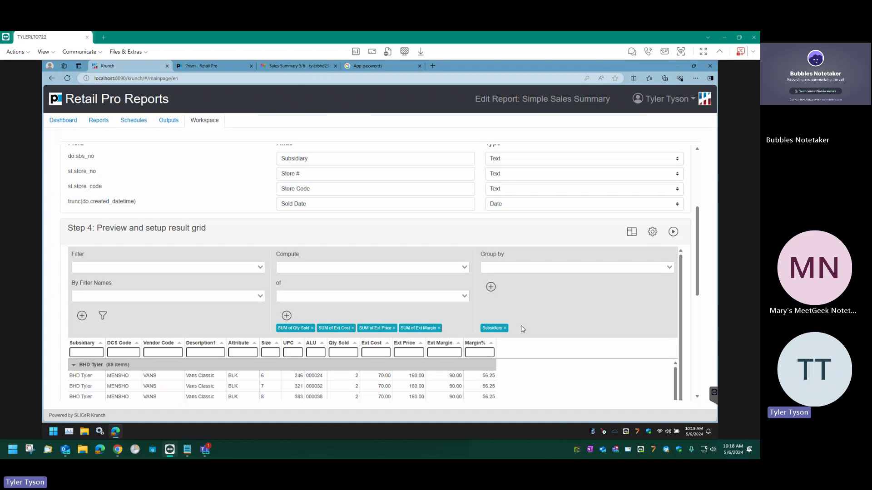
left_click(505, 328)
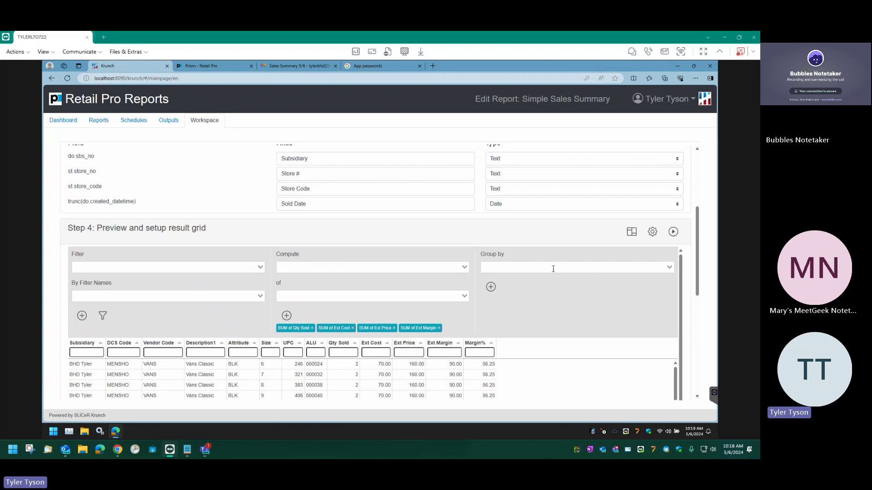
left_click(507, 268)
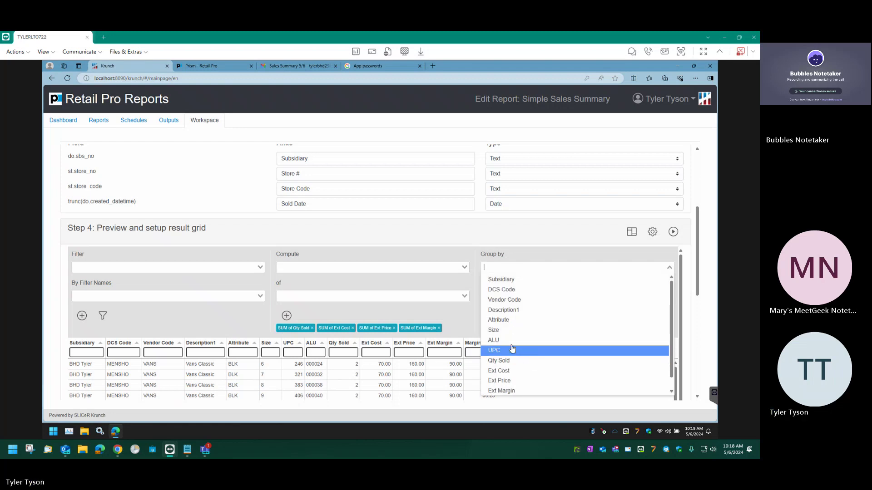
scroll(522, 352, "down", 3)
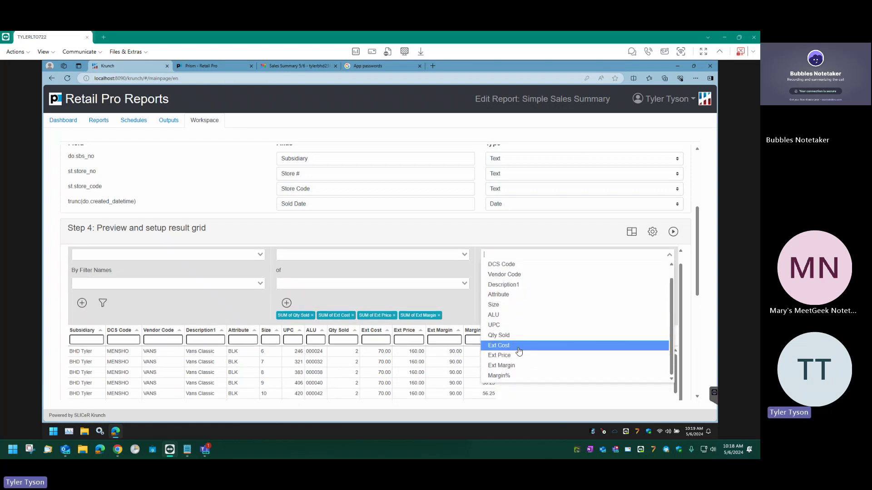
scroll(523, 299, "up", 3)
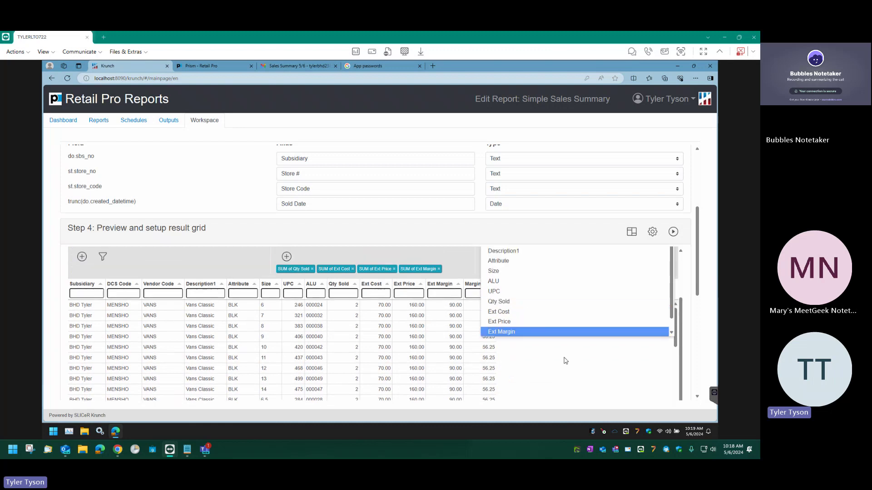
scroll(529, 326, "up", 1)
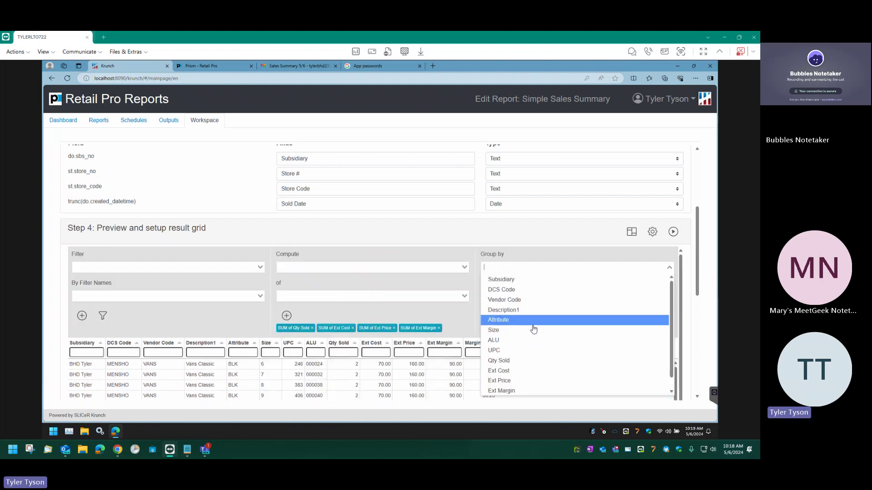
scroll(534, 322, "down", 1)
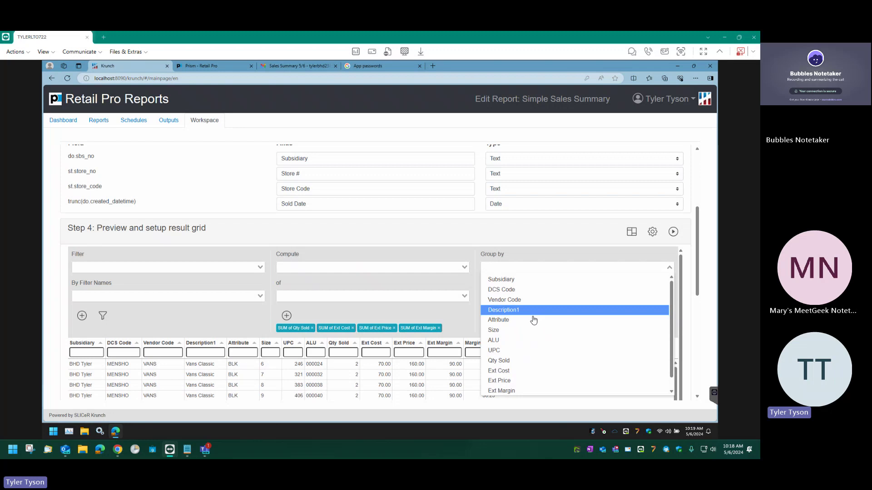
scroll(531, 327, "down", 3)
scroll(527, 320, "up", 4)
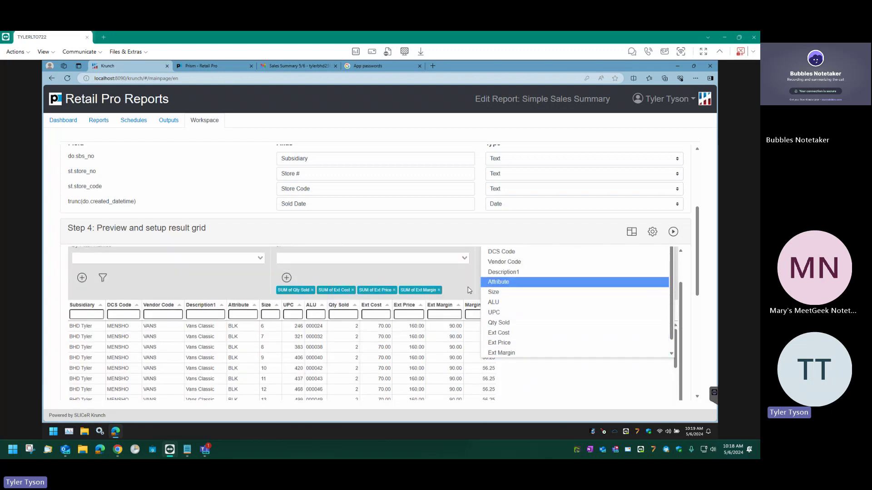
left_click(499, 263)
Review the Vendor Code groups' SUM totals for Qty Sold, Ext Cost, Ext Price and Ext Margin.
scroll(490, 266, "up", 1)
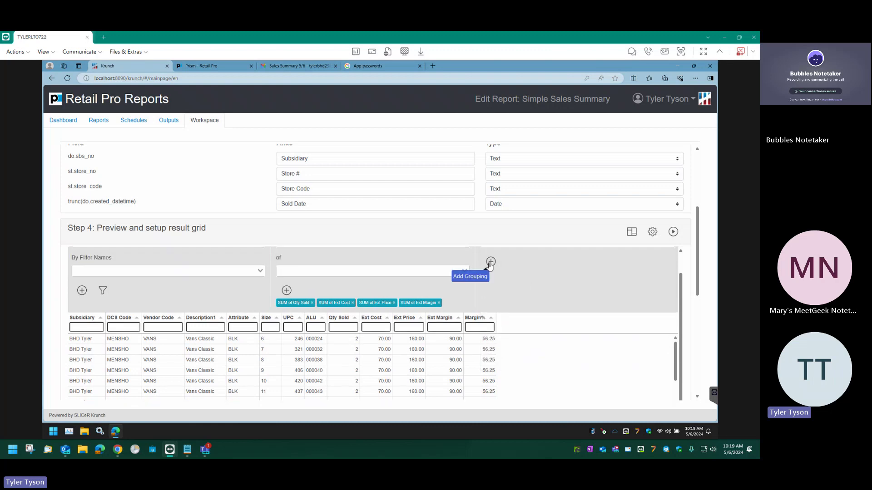
scroll(522, 338, "down", 2)
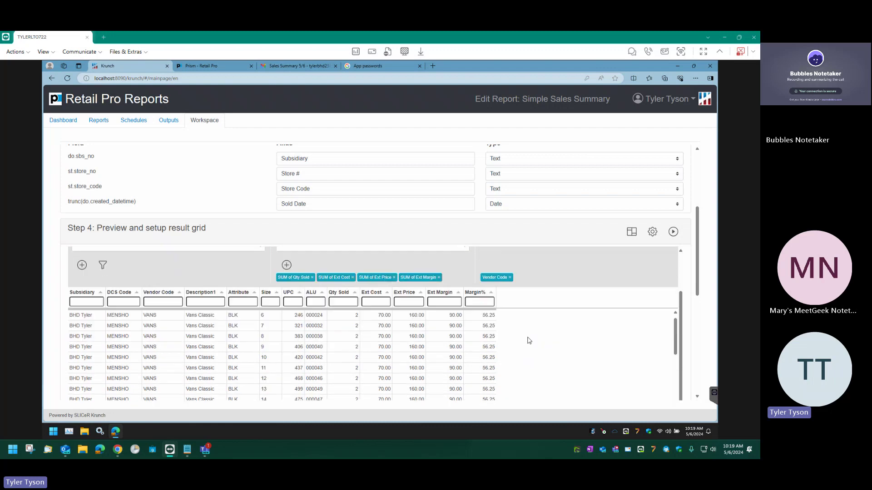
scroll(528, 340, "down", 5)
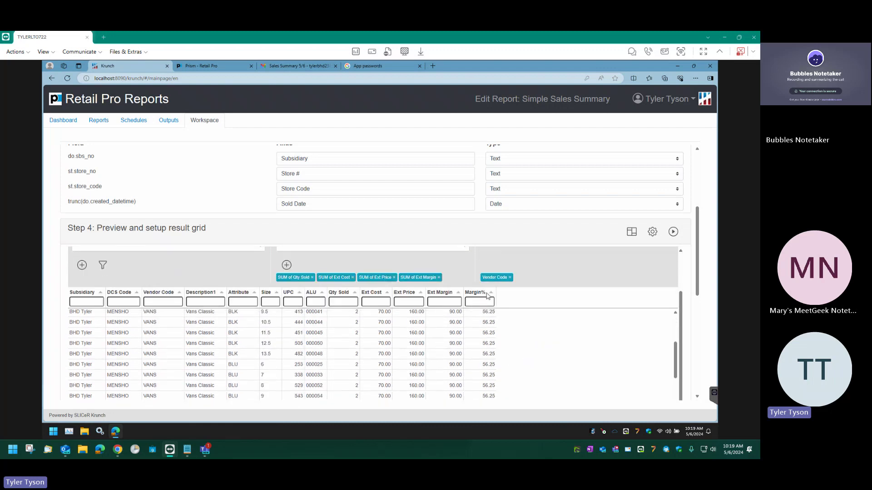
scroll(536, 363, "down", 5)
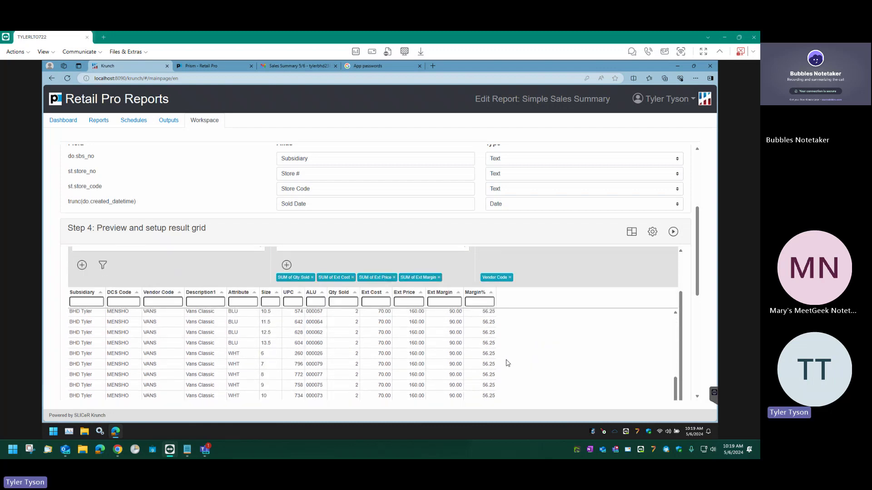
scroll(508, 361, "down", 5)
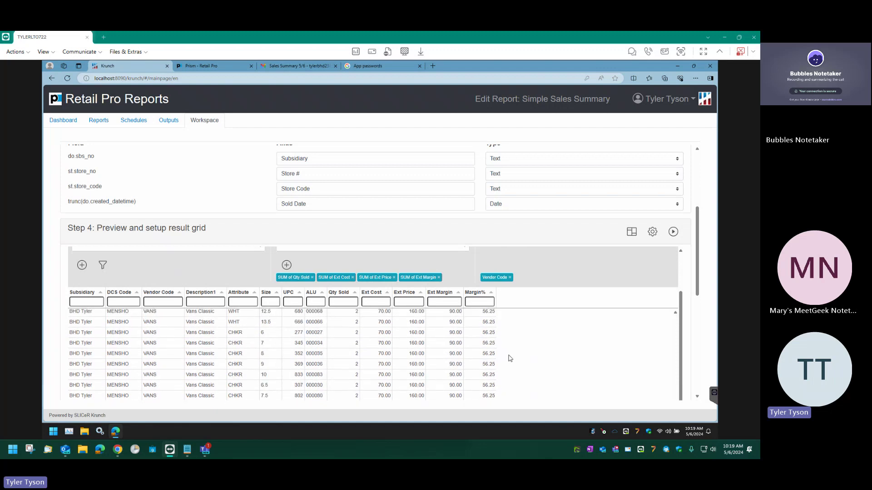
scroll(510, 358, "down", 3)
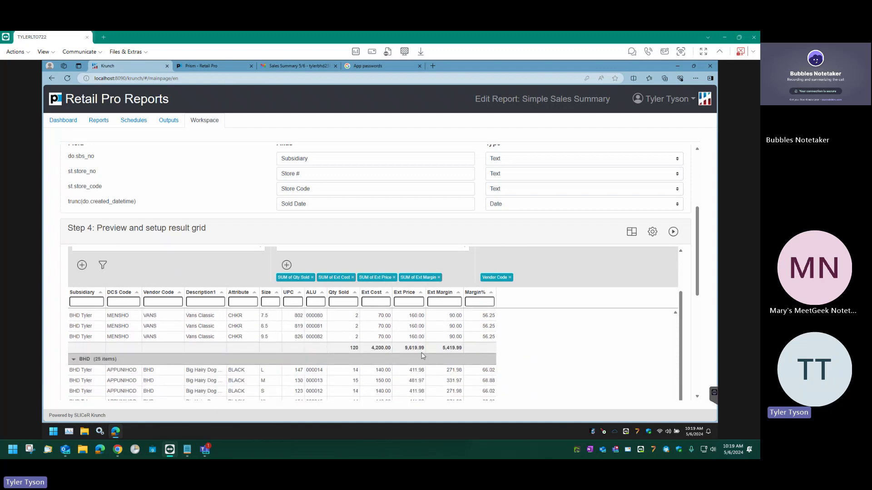
scroll(679, 295, "up", 3)
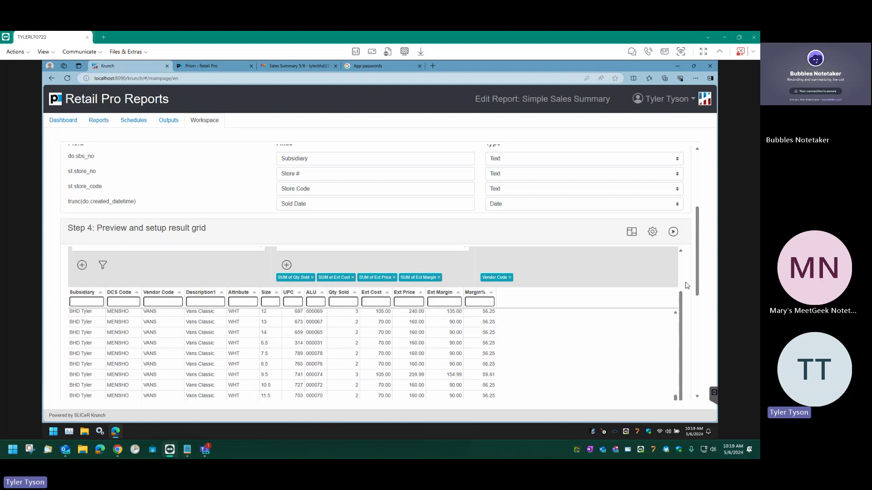
scroll(677, 268, "up", 1)
scroll(676, 268, "up", 1)
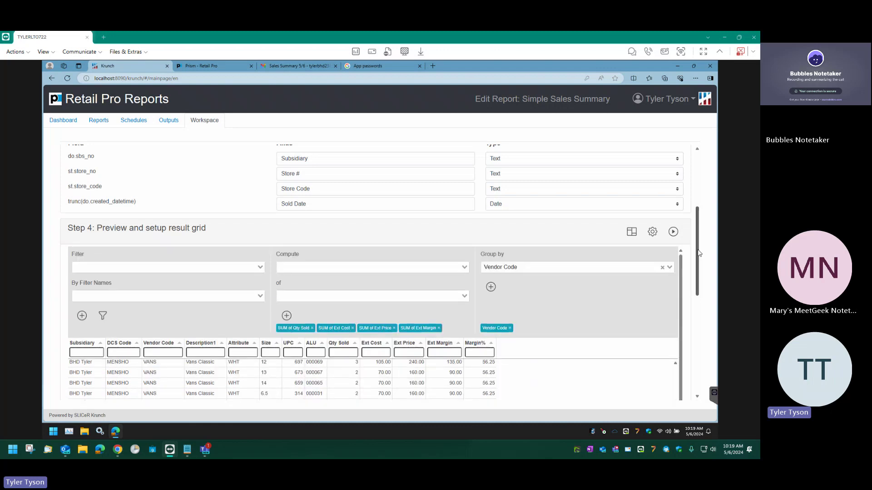
scroll(699, 229, "up", 2)
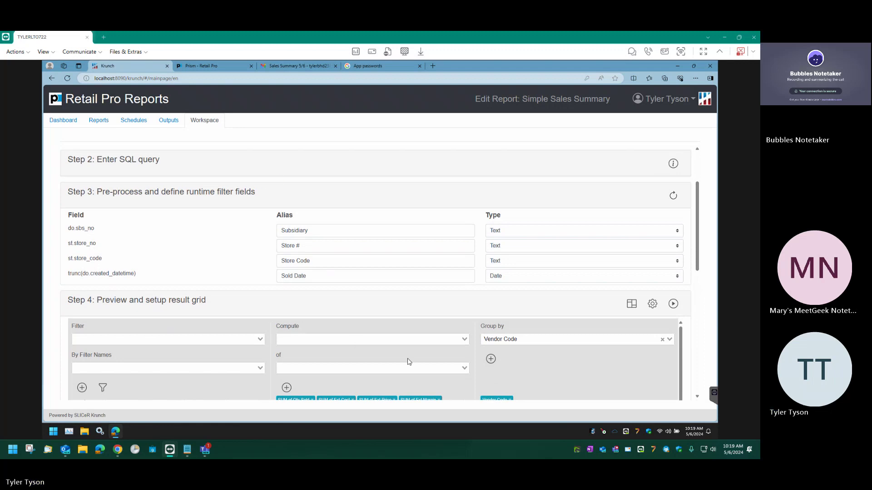
Choose Sold Date as the Step 4 filter field.
scroll(393, 349, "down", 1)
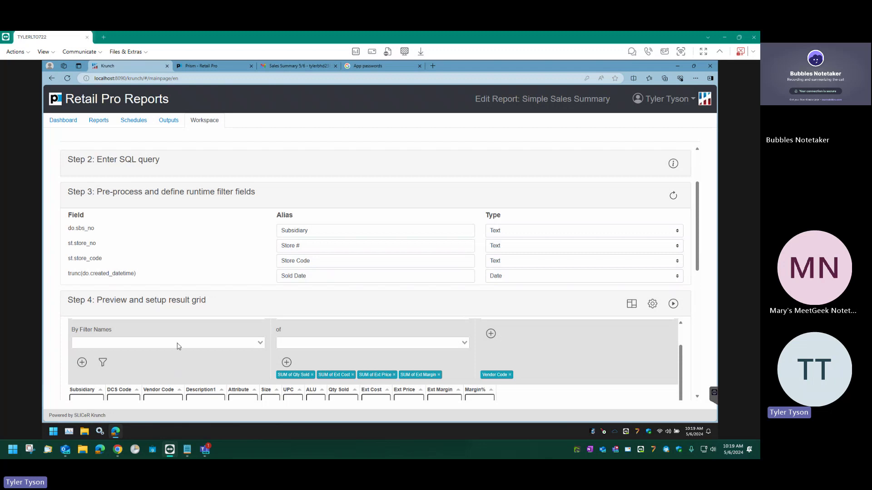
scroll(175, 349, "up", 1)
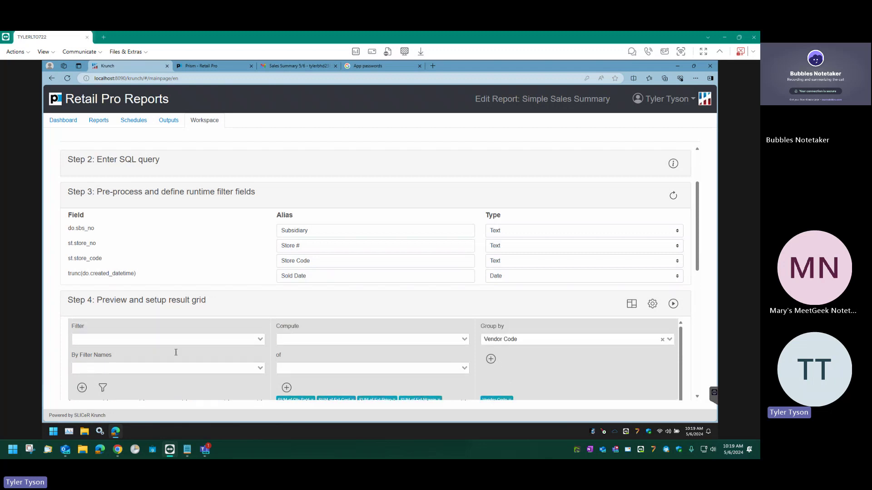
left_click(153, 340)
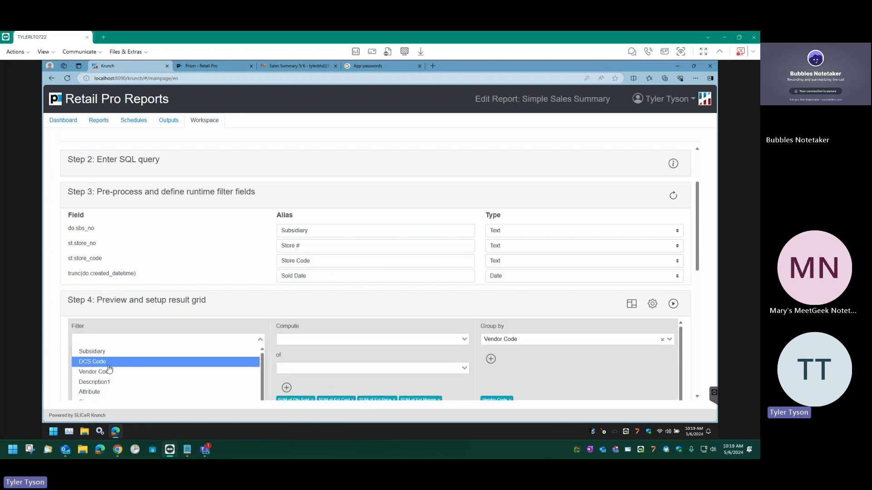
scroll(117, 366, "down", 1)
scroll(151, 280, "down", 3)
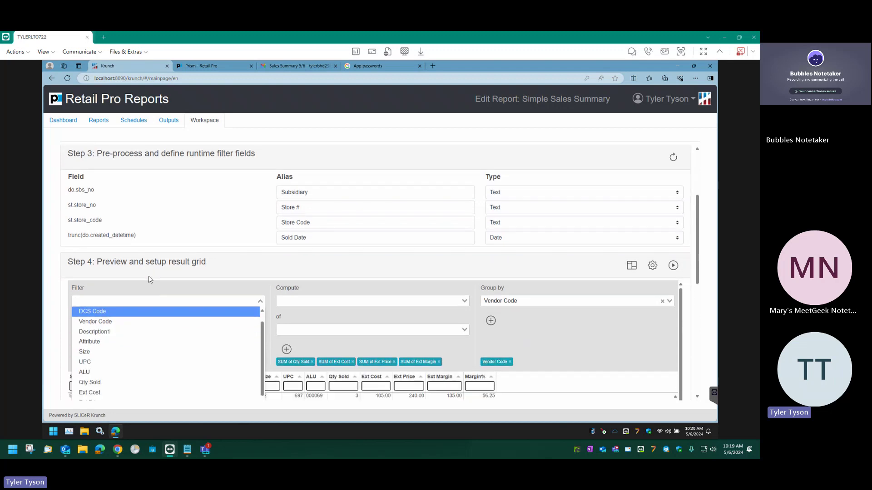
scroll(109, 363, "down", 3)
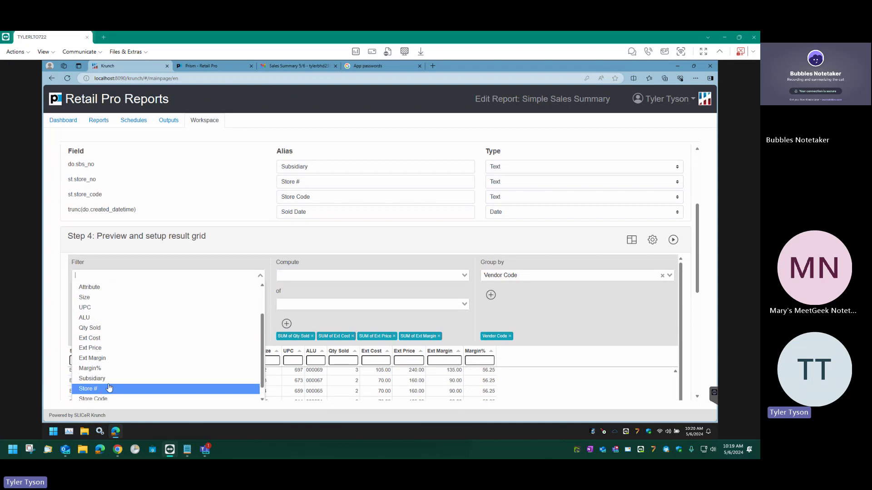
scroll(117, 374, "down", 1)
scroll(119, 372, "down", 1)
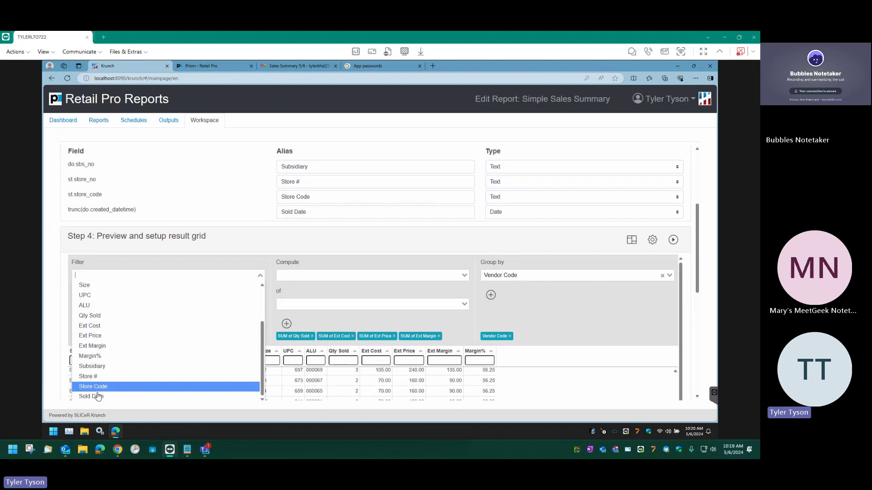
left_click(121, 396)
Set the Sold Date filter to Today and apply it, leaving VANS and BHD groups.
left_click(126, 307)
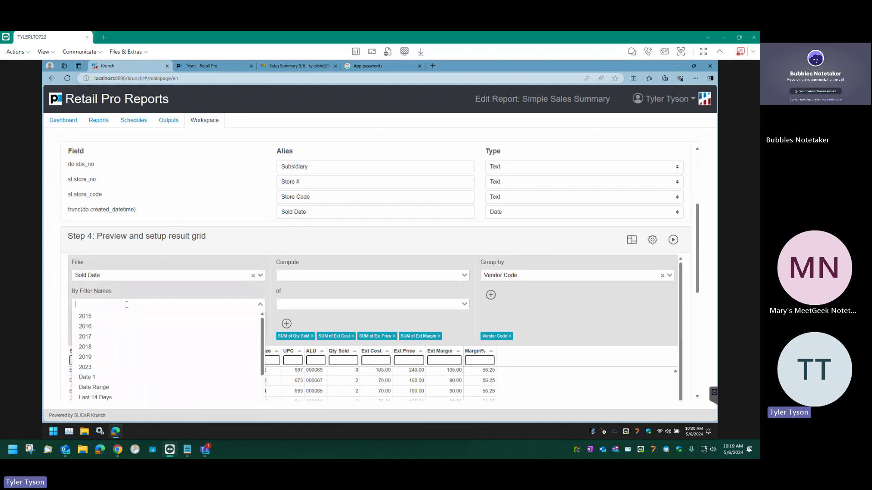
scroll(104, 368, "down", 3)
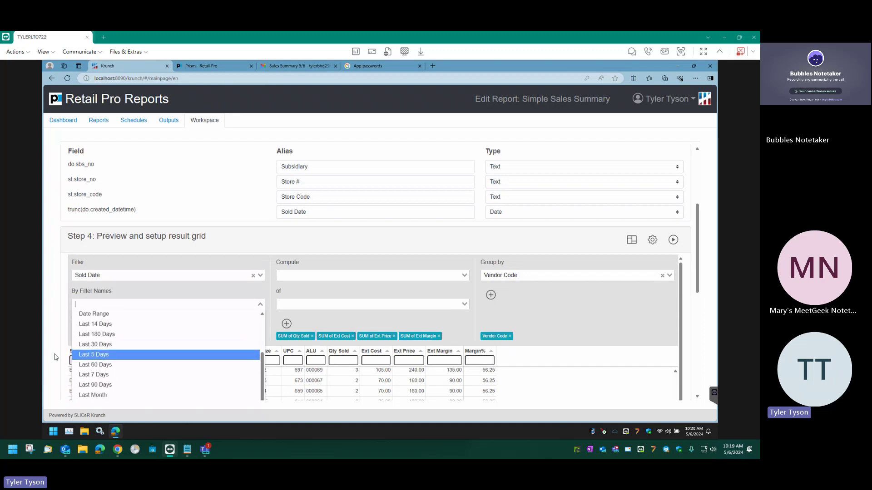
scroll(55, 356, "down", 1)
scroll(105, 361, "down", 1)
scroll(104, 361, "down", 1)
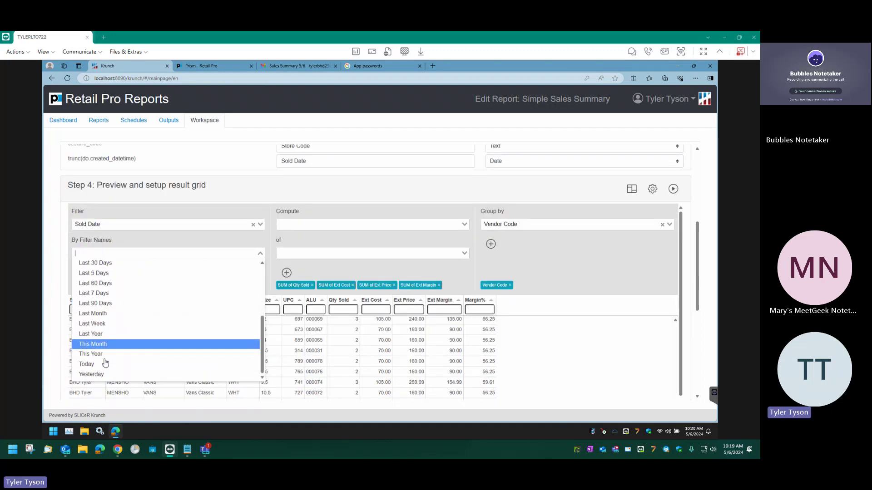
left_click(102, 362)
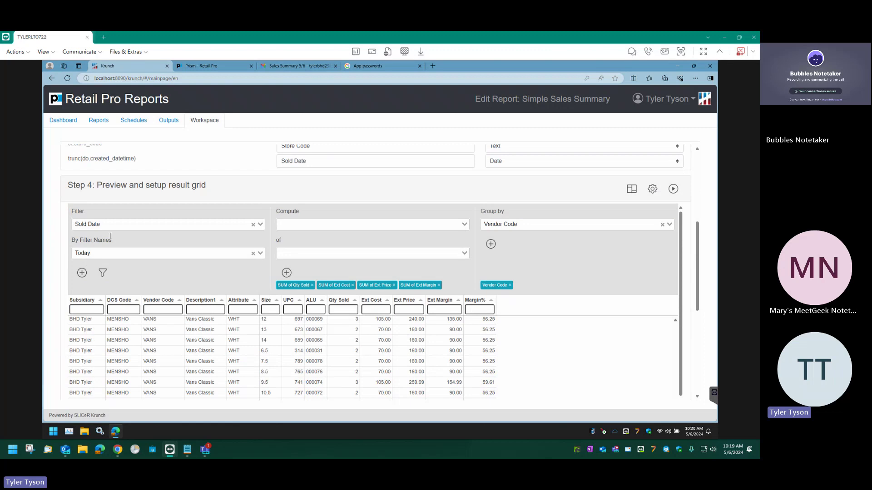
left_click(82, 273)
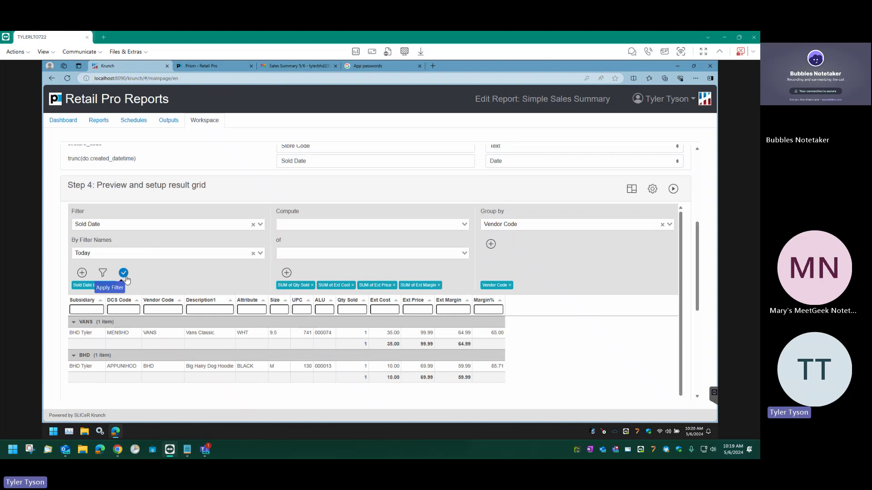
scroll(699, 261, "down", 2)
scroll(699, 262, "down", 8)
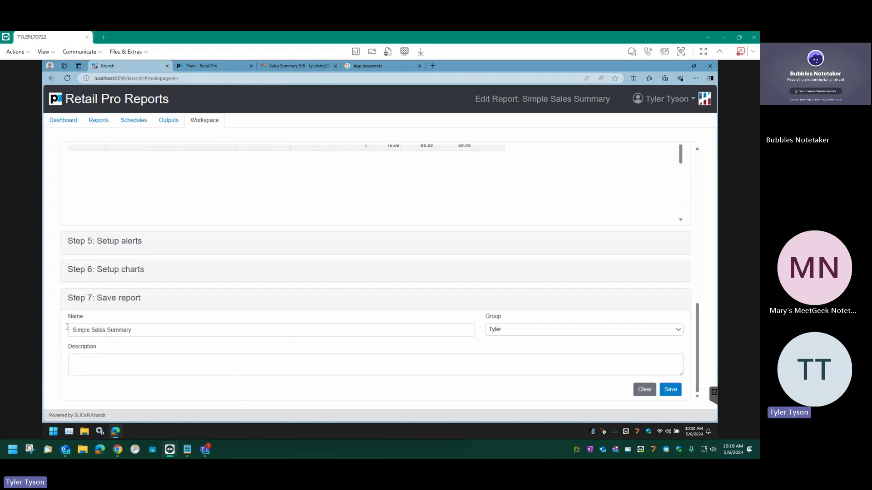
Delete the old start of the report name and set the Group to Scheduled.
left_click_drag(91, 330, 2, 324)
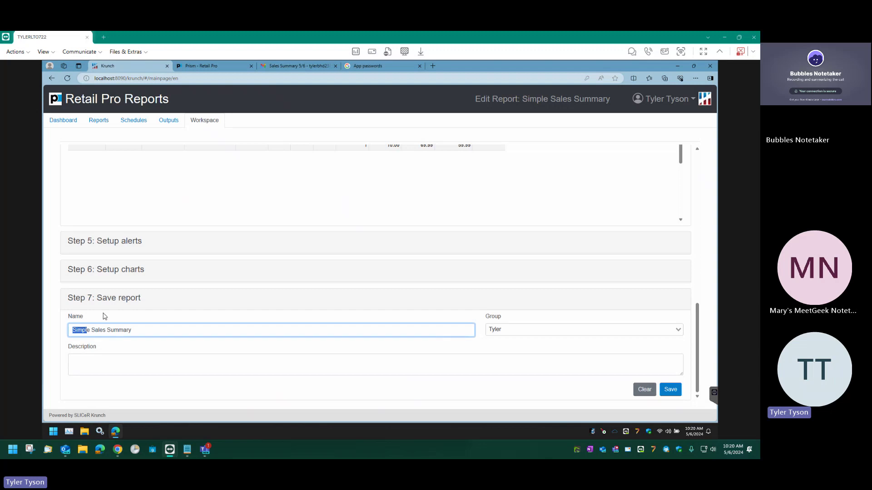
key("BackSpace")
left_click(512, 332)
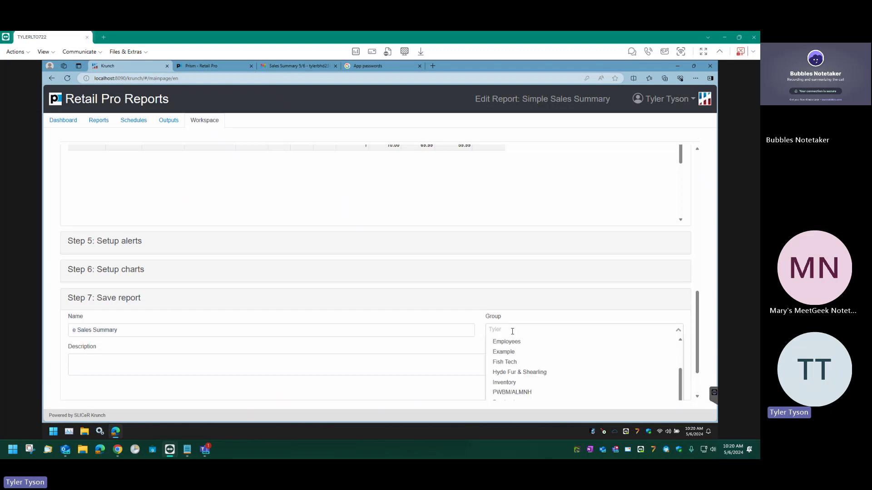
left_click(522, 317)
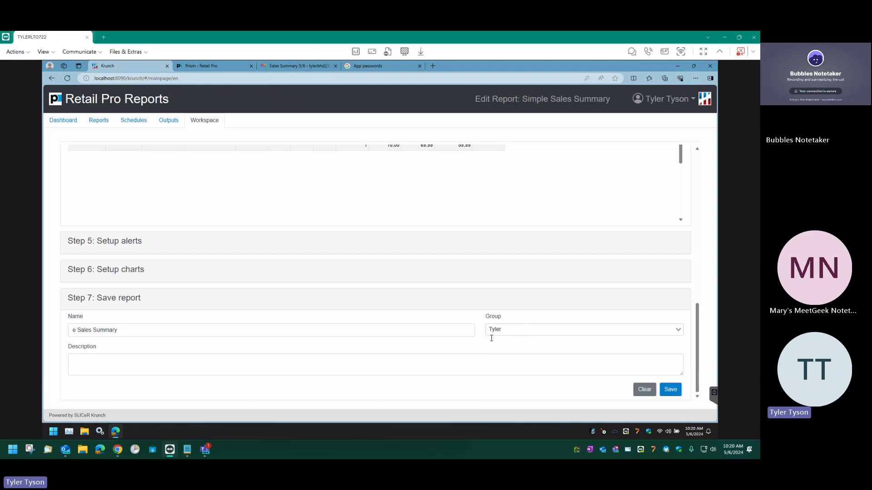
left_click(513, 331)
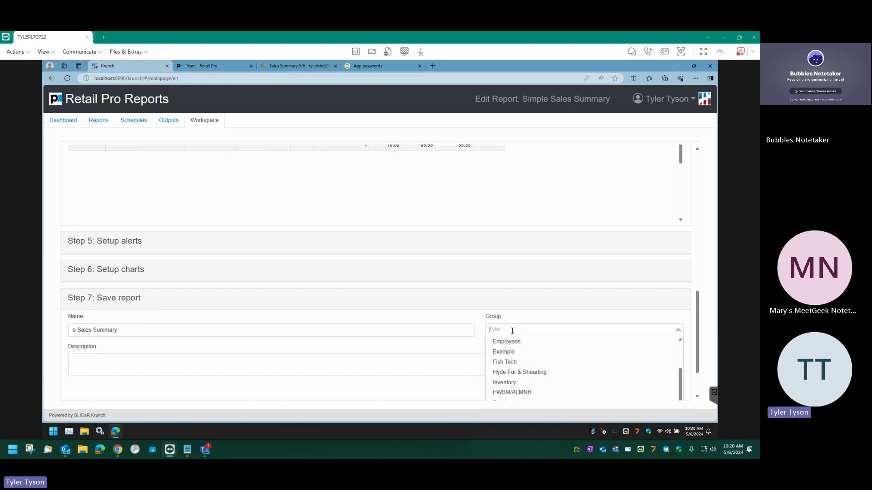
type("Scheduled")
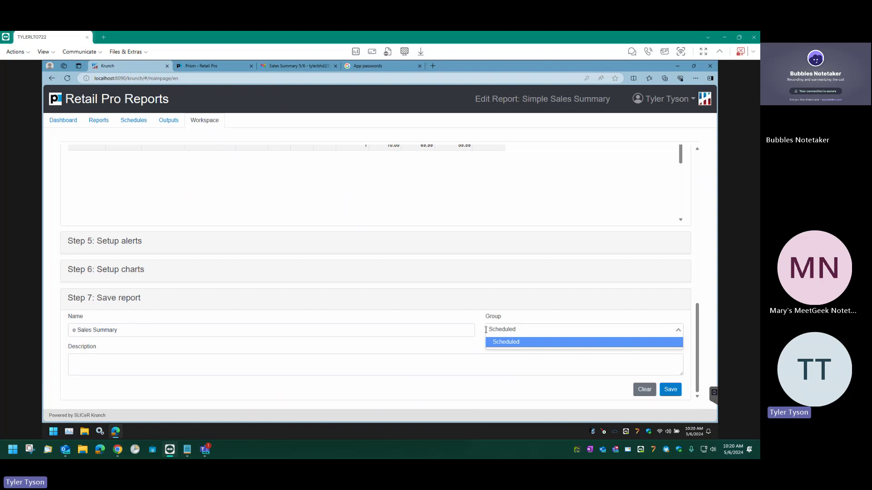
left_click(504, 343)
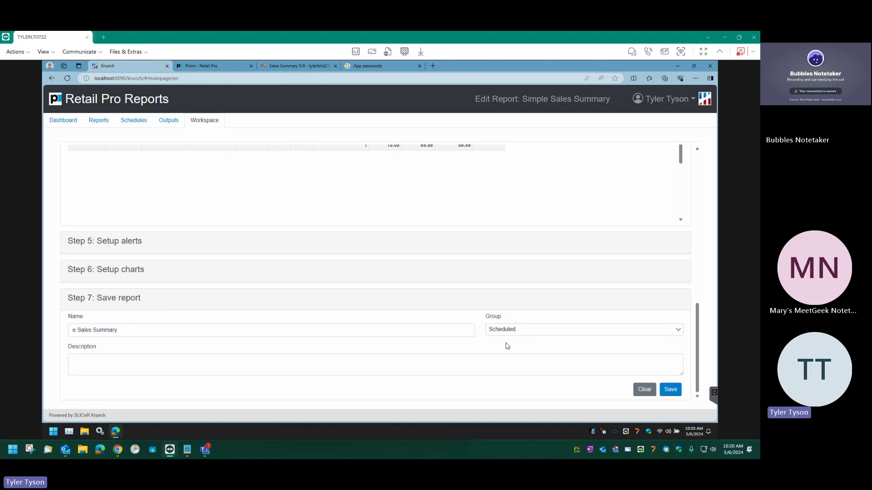
left_click(529, 329)
scroll(565, 362, "down", 2)
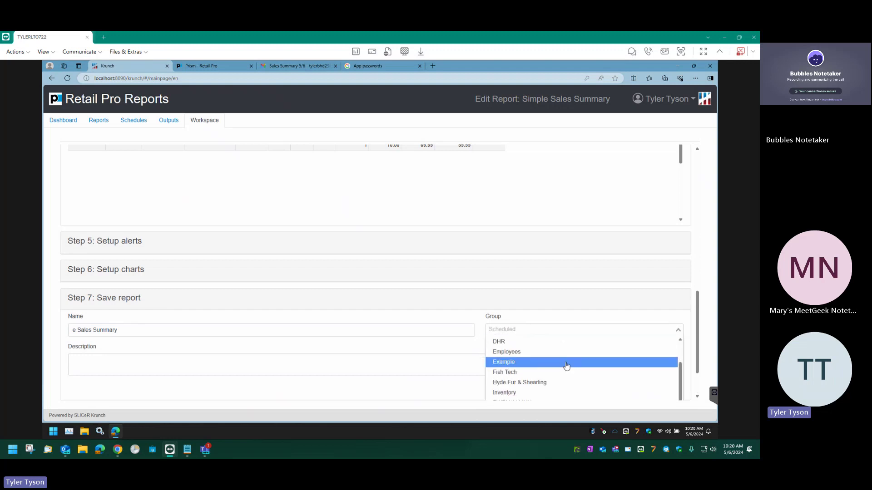
scroll(566, 366, "down", 1)
scroll(422, 368, "down", 1)
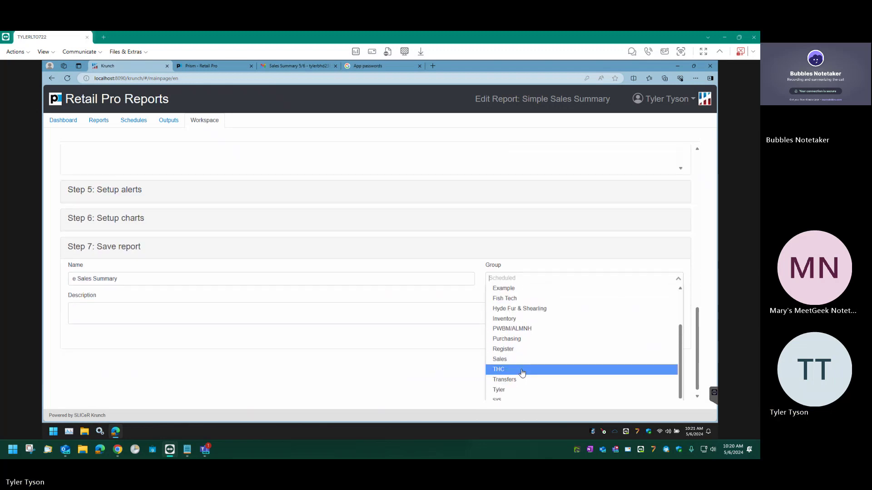
scroll(522, 374, "up", 3)
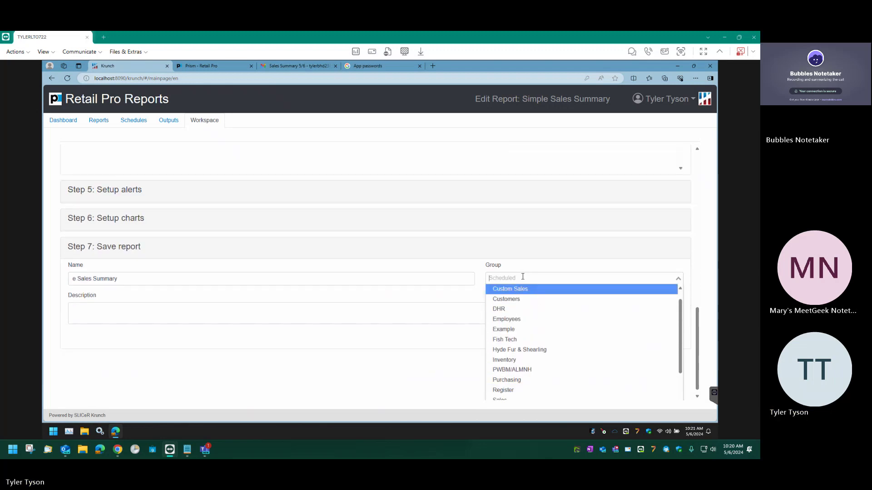
type("Scheduled")
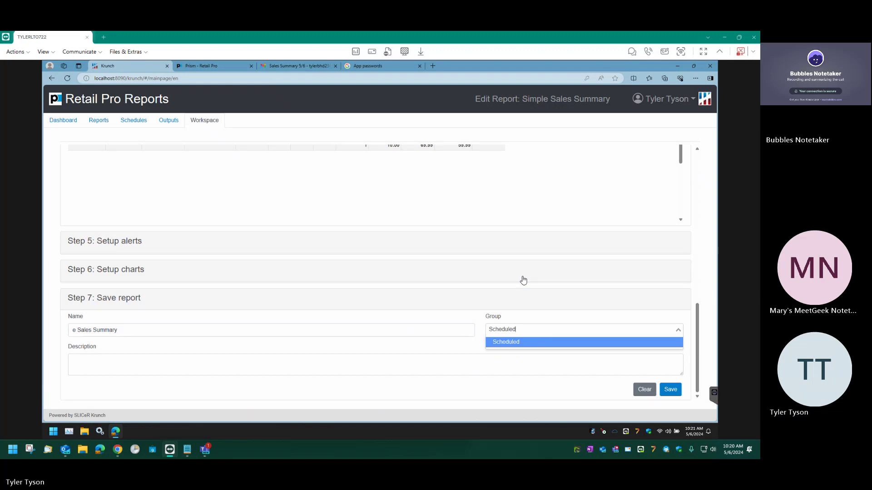
left_click(518, 341)
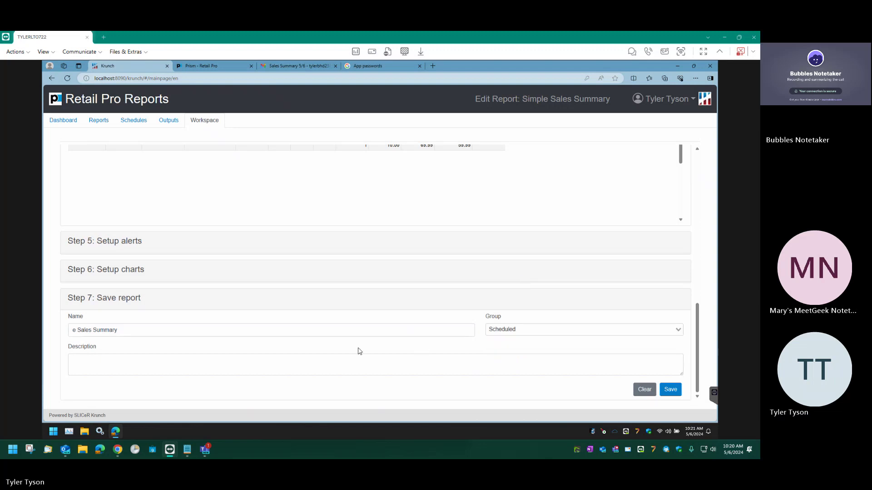
Edit the report name to read 'Scheduled Daily Sales Summary'.
left_click(75, 329)
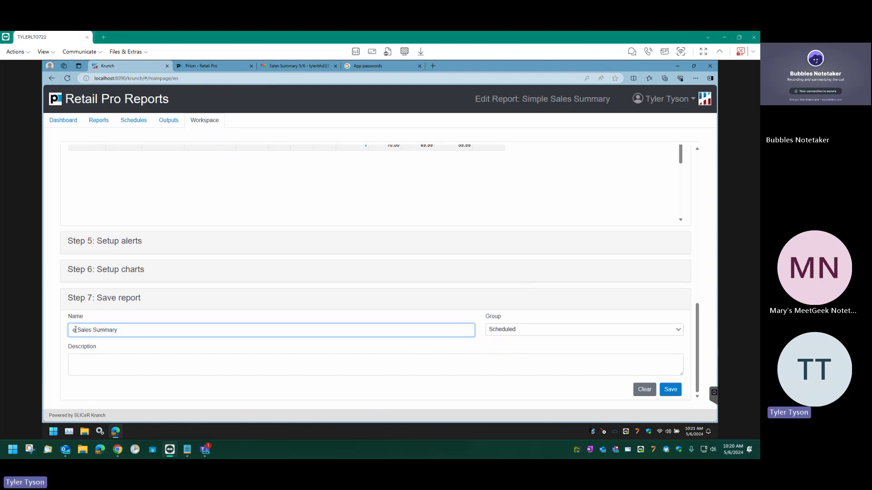
type("Scheduled")
key("BackSpace")
type("Daily")
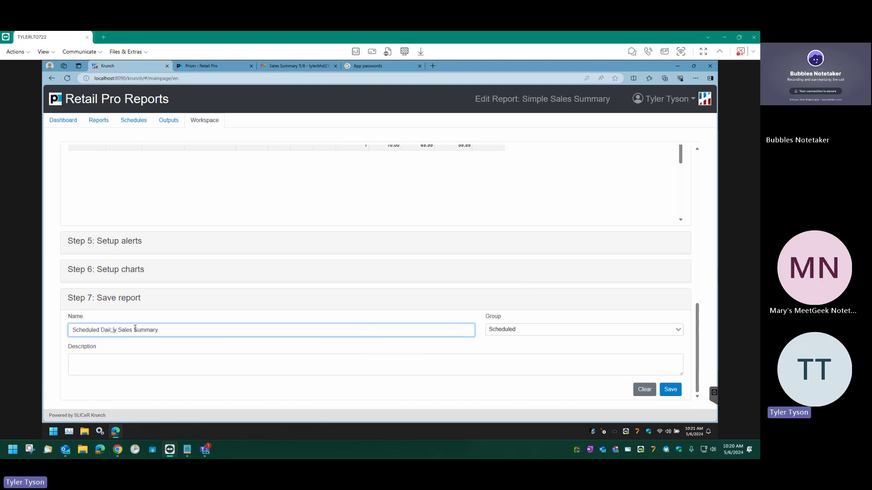
key("BackSpace")
scroll(225, 268, "up", 5)
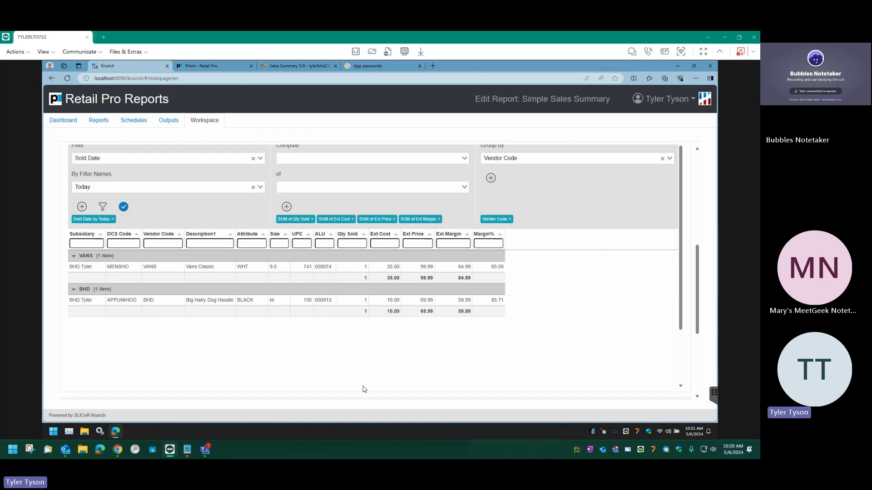
scroll(361, 389, "down", 1)
scroll(263, 366, "down", 3)
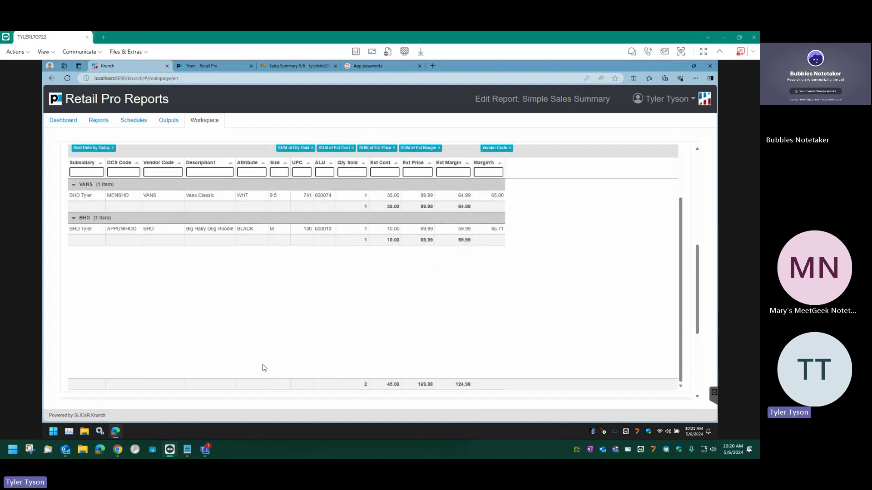
left_click(241, 385)
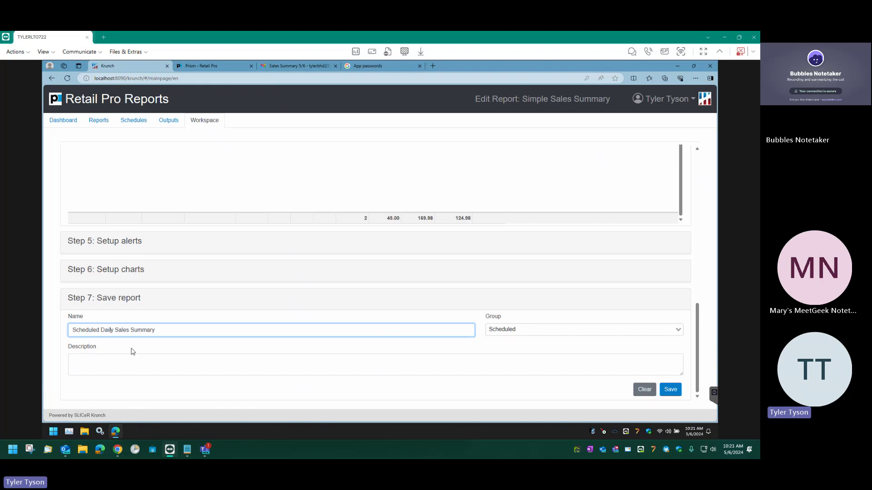
left_click_drag(171, 333, 51, 333)
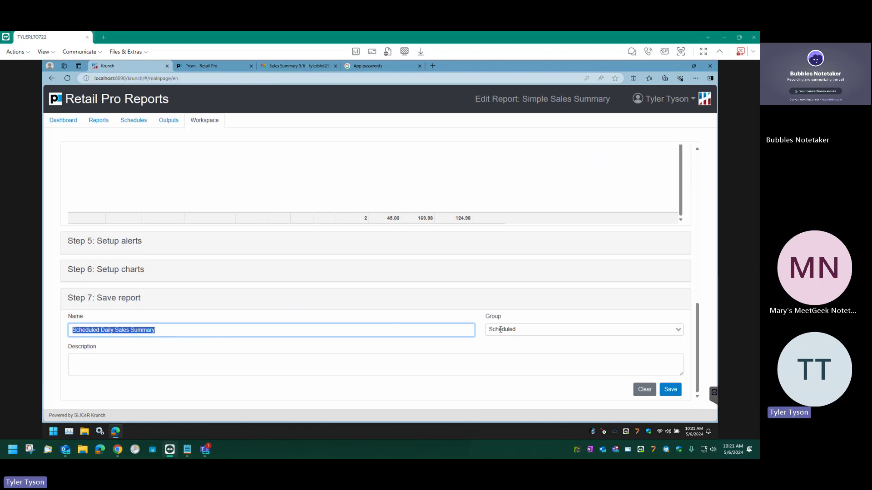
left_click_drag(694, 340, 714, 215)
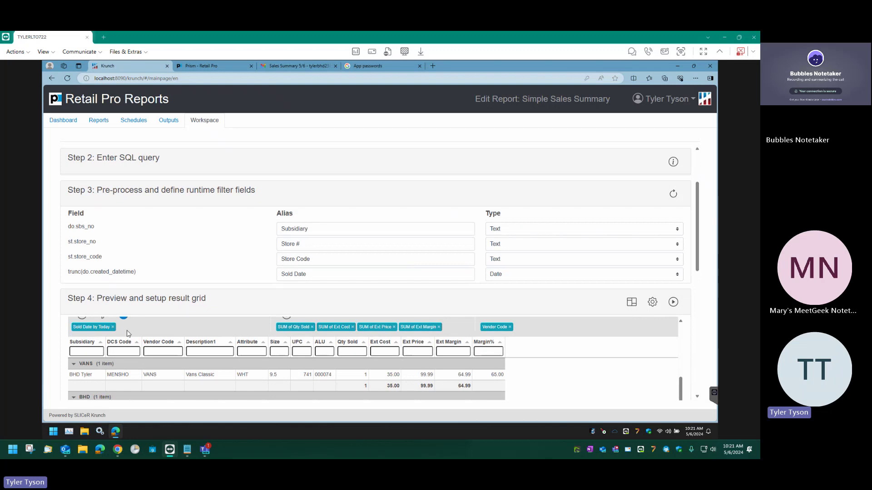
scroll(138, 339, "up", 1)
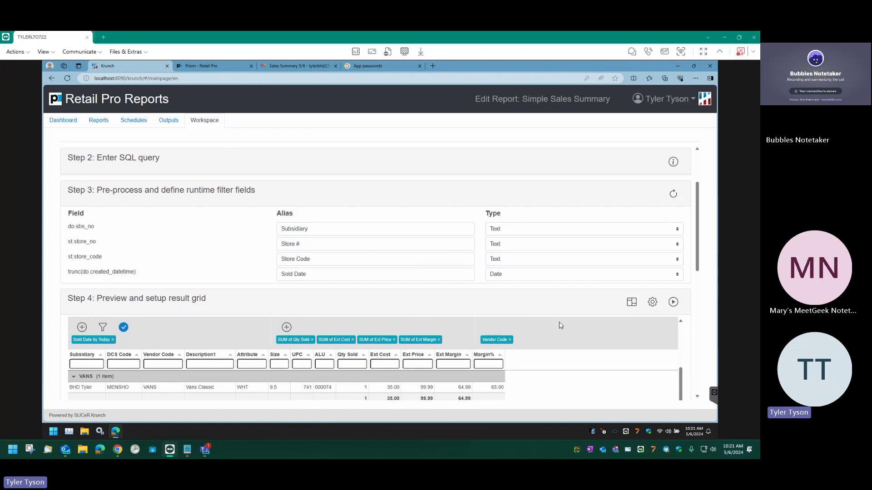
left_click_drag(698, 223, 701, 355)
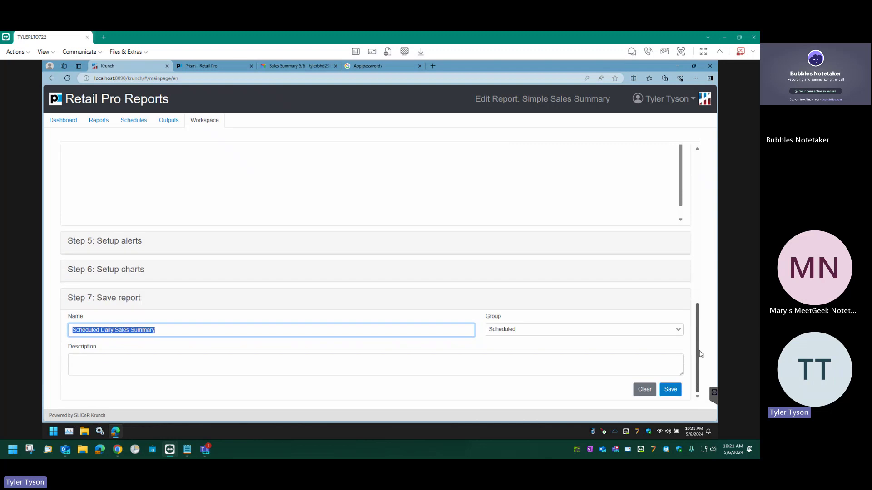
Save the report, then run it from the Scheduled-filtered Reports list to preview.
left_click(673, 394)
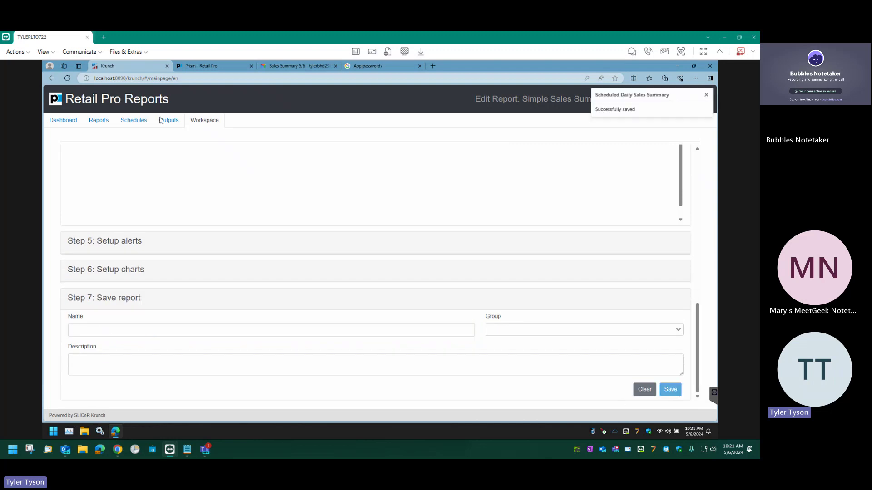
left_click(95, 120)
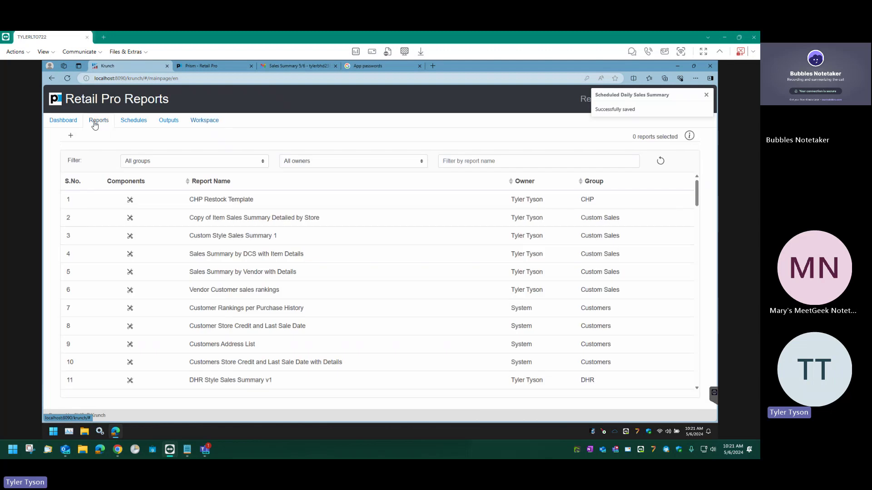
left_click(170, 162)
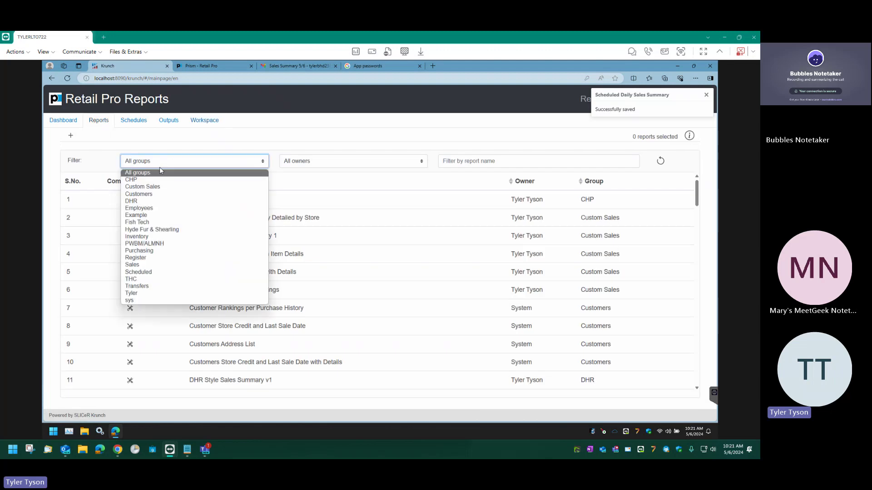
left_click(150, 272)
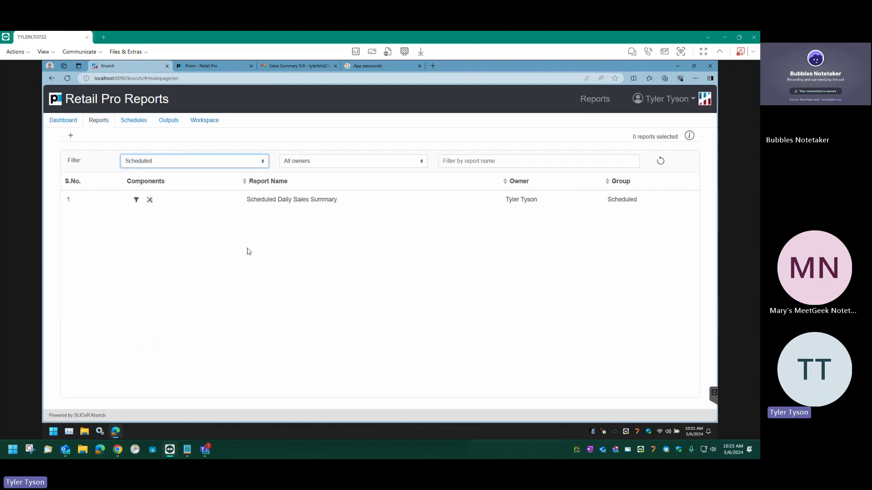
left_click(220, 202)
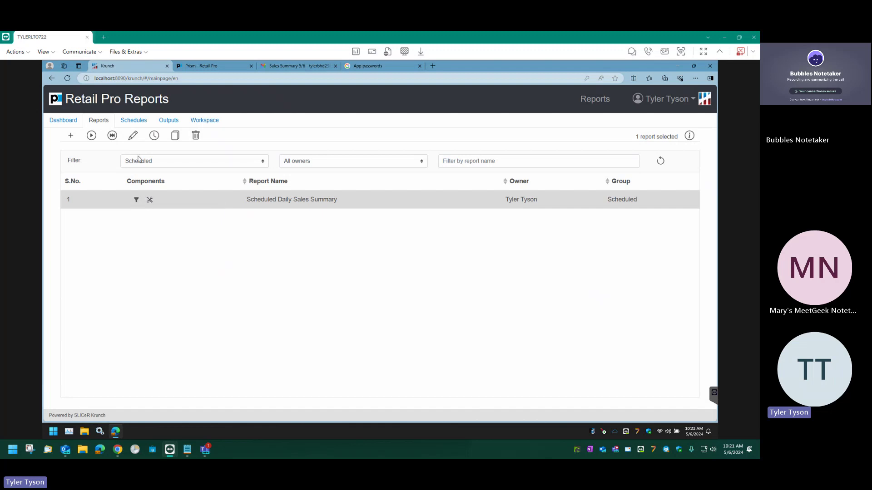
left_click(113, 136)
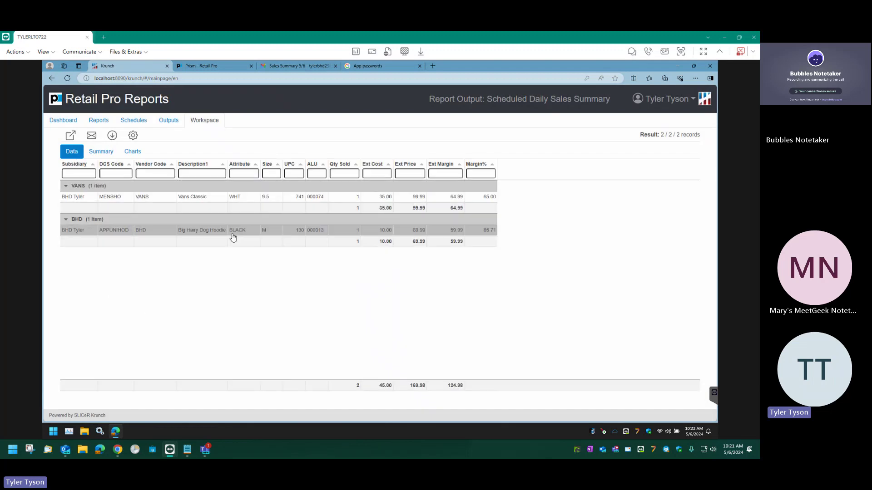
Back in Reports filtered to Scheduled, select Scheduled Daily Sales Summary.
left_click(98, 121)
left_click(159, 164)
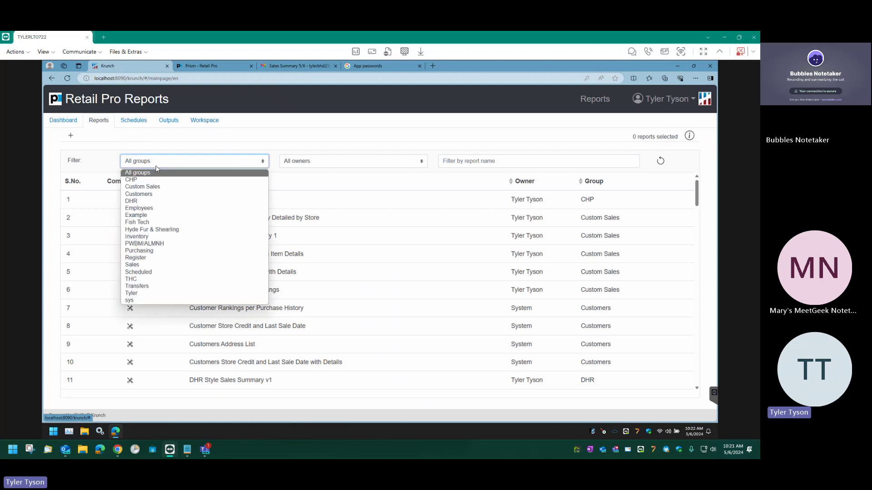
left_click(150, 272)
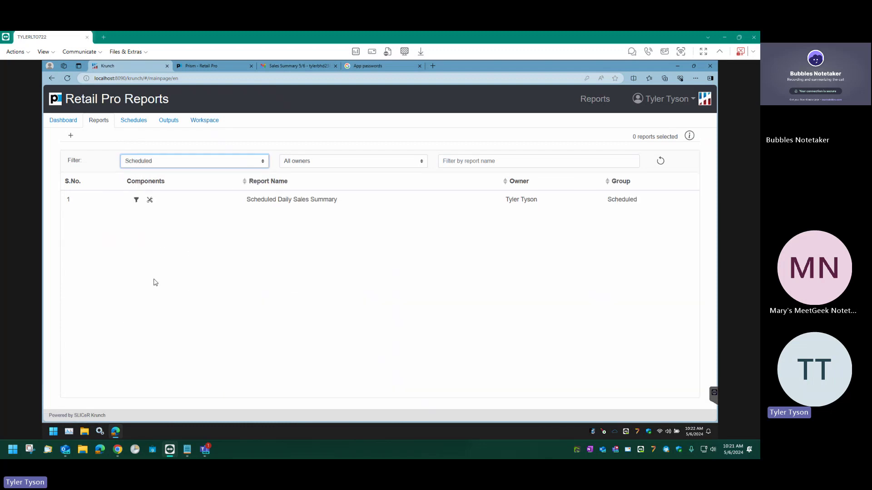
left_click(184, 205)
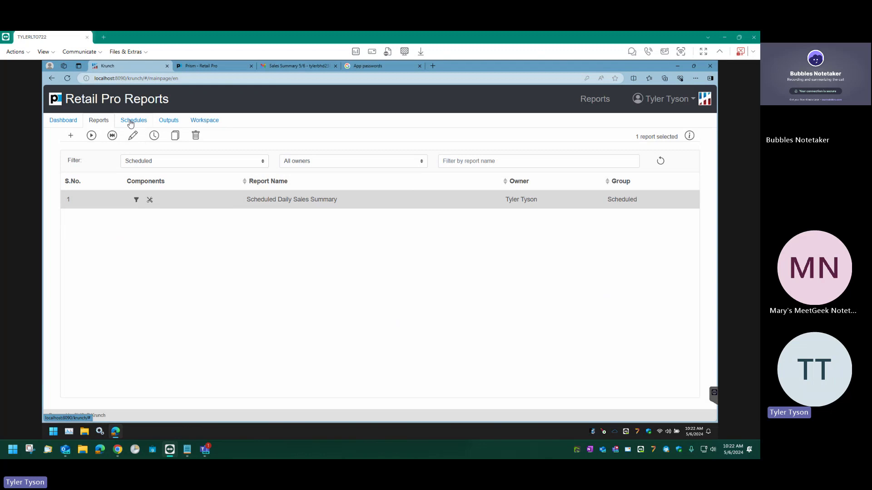
Open the Schedule form for Scheduled Daily Sales Summary and check its Daily frequency.
left_click(155, 136)
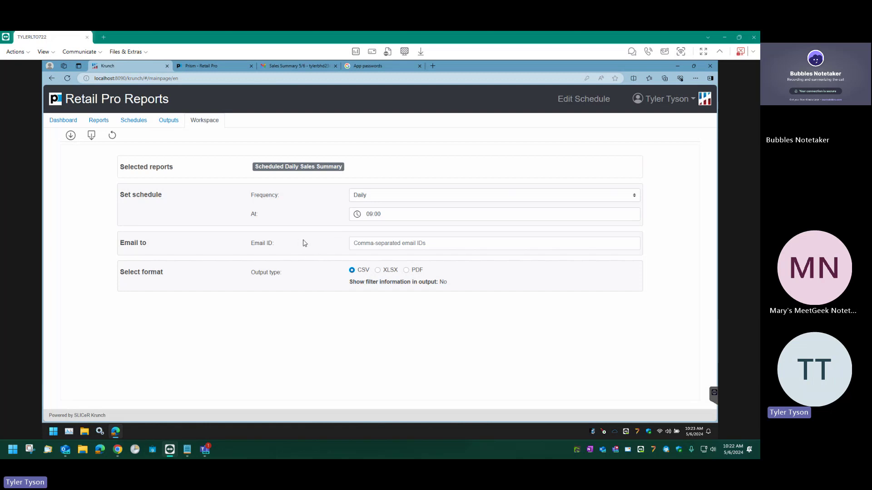
left_click(359, 243)
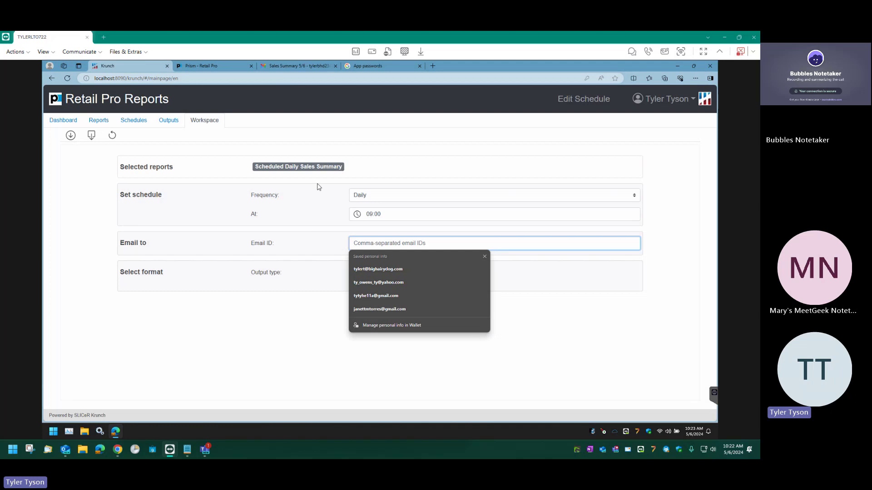
left_click(304, 192)
left_click(357, 199)
Set the At run time to 20:00.
left_click(385, 221)
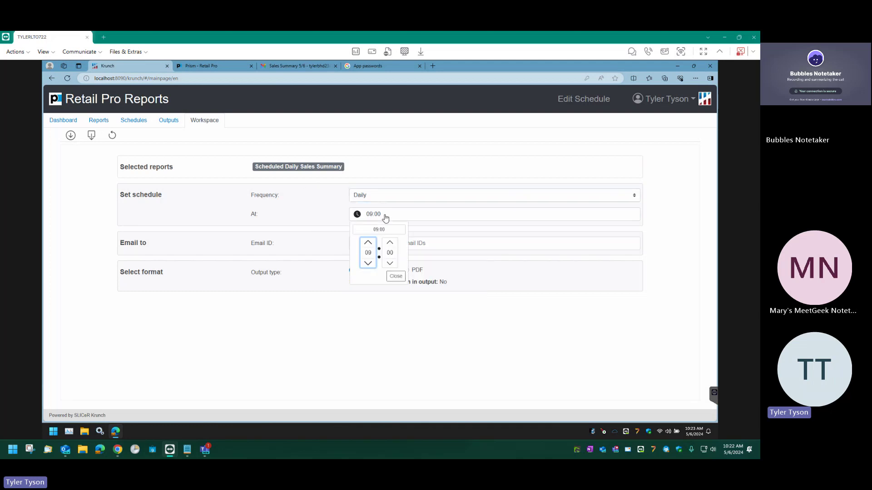
left_click(368, 244)
left_click(368, 244)
left_click(368, 243)
left_click(367, 244)
left_click(396, 276)
Pick a saved recipient address and set the subject 'Daily Sales Summary report'.
left_click(382, 243)
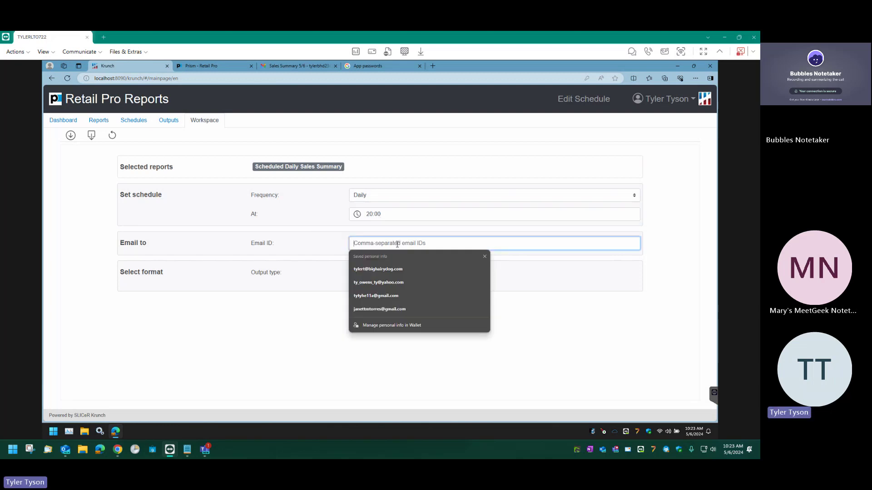
left_click(380, 267)
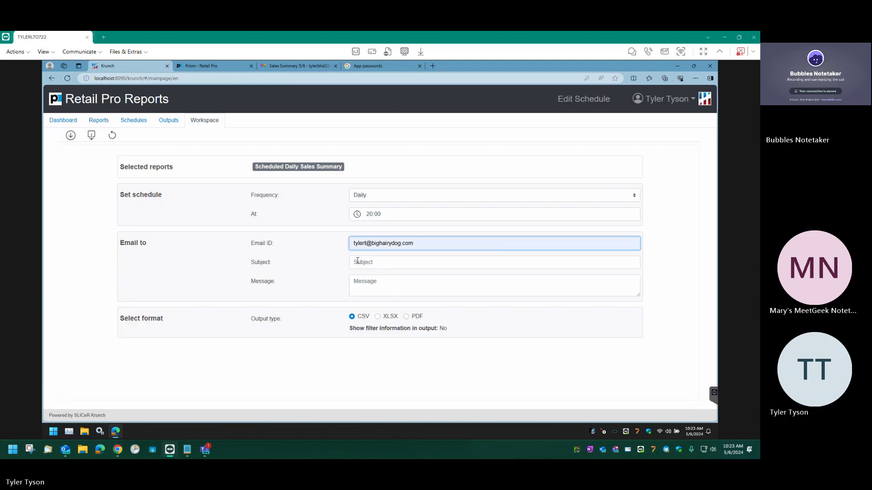
left_click(414, 264)
type("Daily Sa")
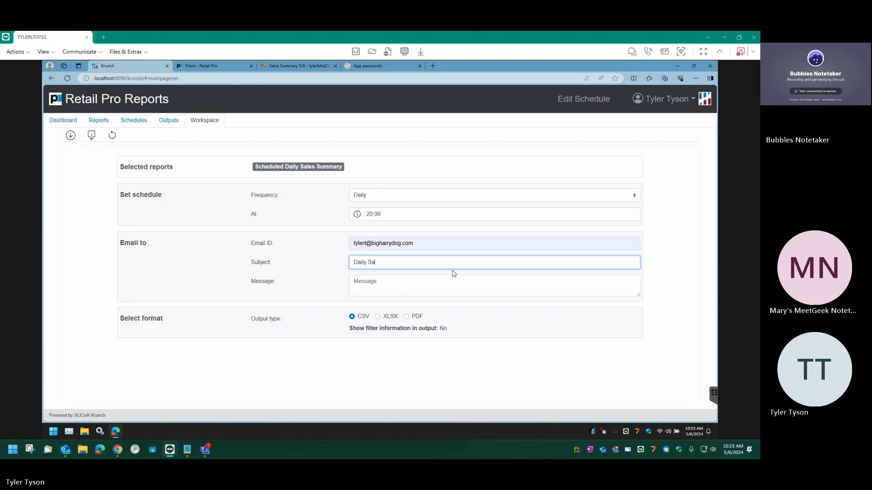
type("les Summary report")
Enter the message 'Recap of daily sales'.
left_click(466, 286)
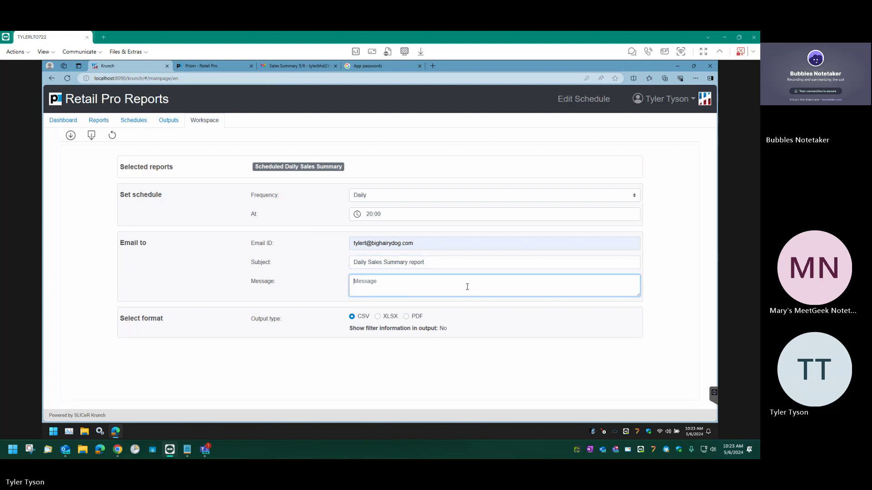
type("Recap of sa")
type("les")
key("BackSpace")
key("BackSpace")
type("dail")
key("BackSpace")
key("BackSpace")
key("BackSpace")
type("aily")
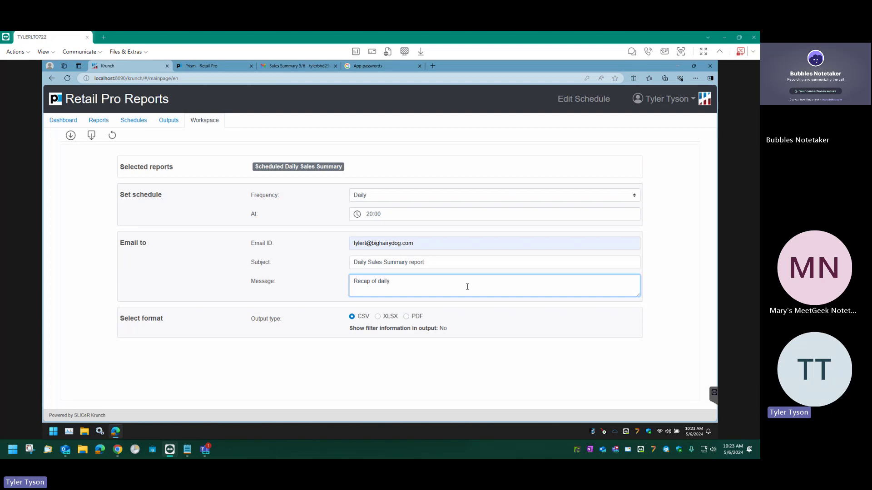
type(" sales")
Output as PDF: Letter, landscape, fit to page width, with filter information shown.
left_click(407, 317)
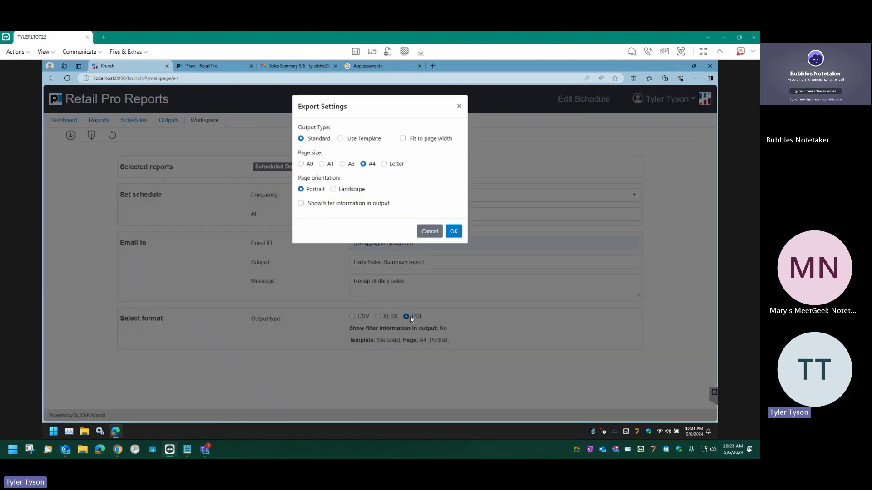
left_click(384, 164)
left_click(403, 139)
left_click(333, 189)
left_click(301, 204)
left_click(453, 233)
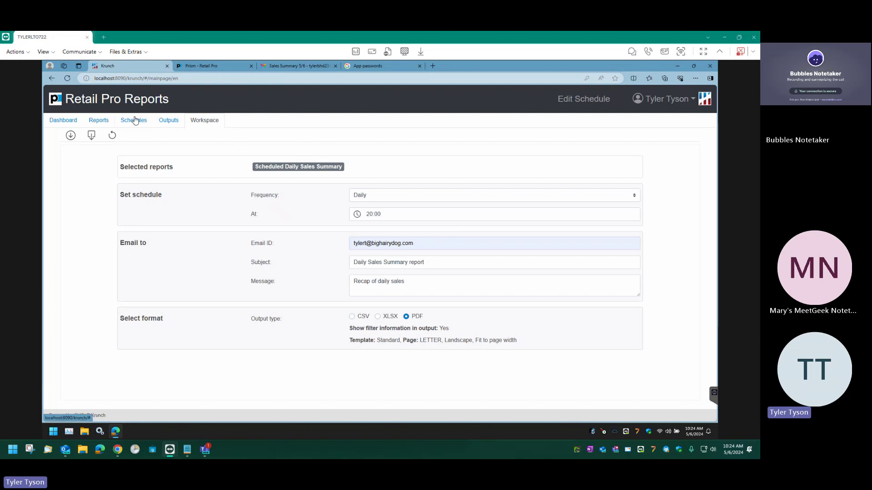
Save the schedule and select Scheduled Daily Sales Summary in the Schedules list to verify daily 20:00 PDF.
left_click(70, 136)
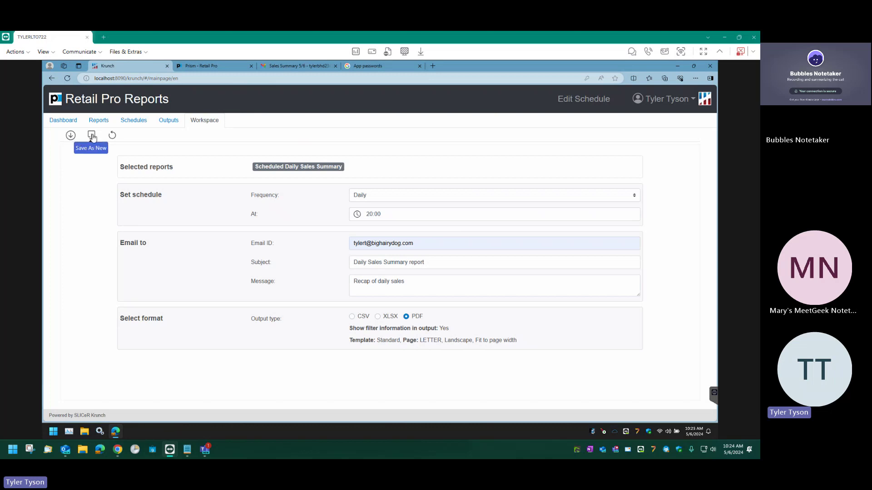
left_click(136, 121)
left_click(204, 179)
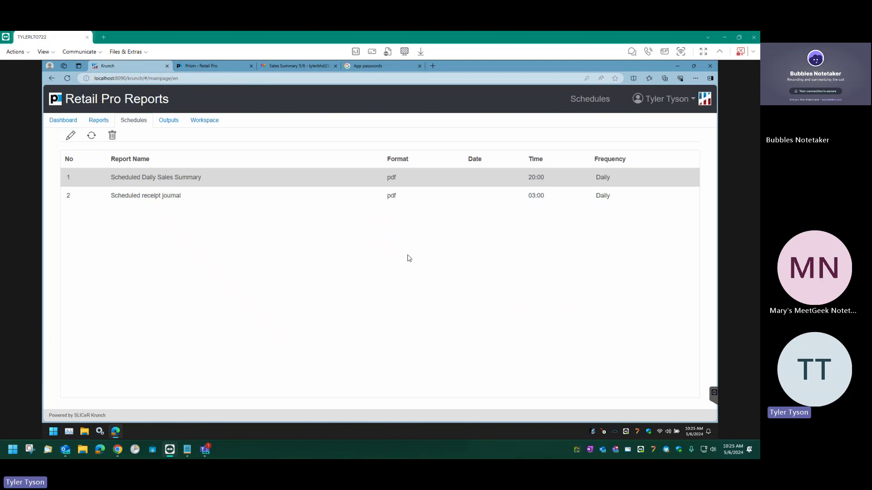
Select the Scheduled receipt journal row, then return to the Reports page filtered to the Scheduled group.
left_click(178, 196)
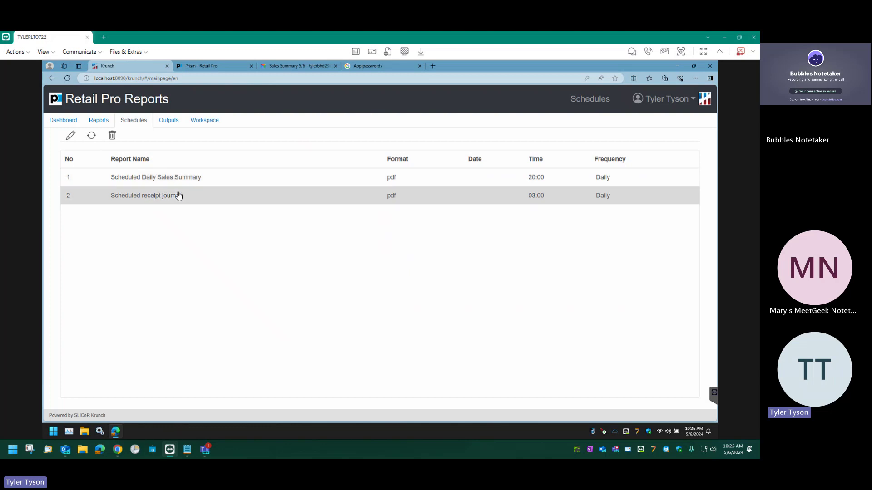
left_click(110, 121)
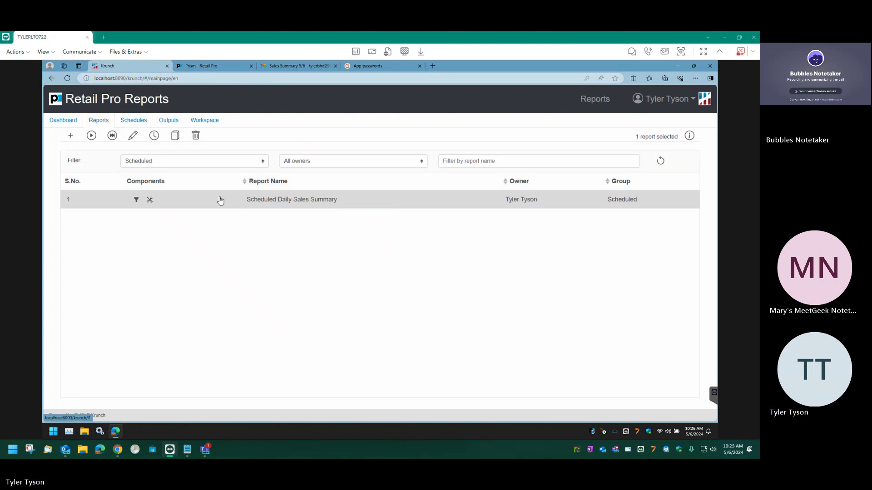